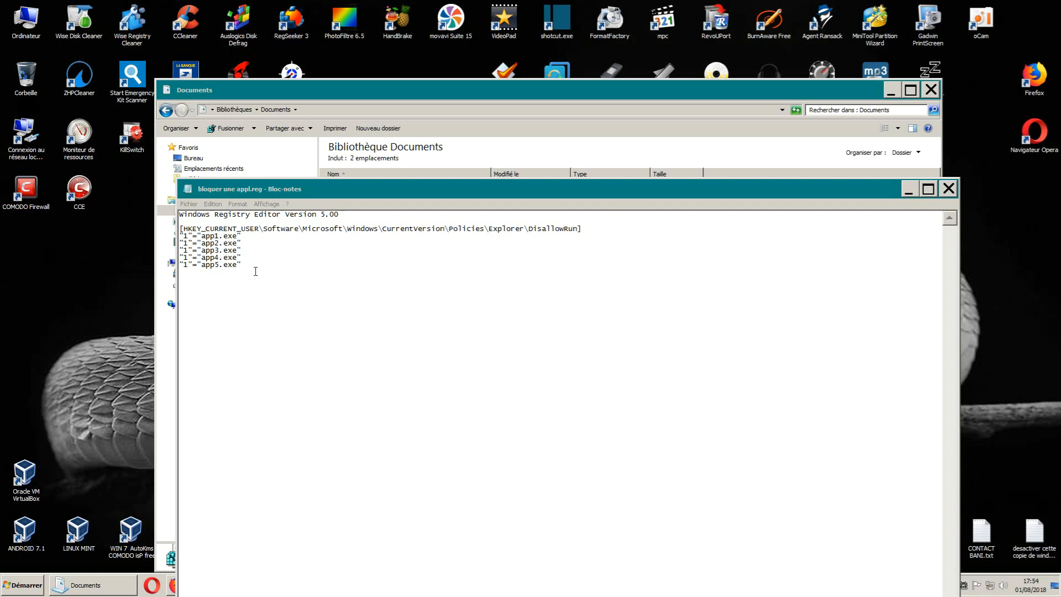
- Examine the registry script, especially its header and the HKEY_CURRENT_USER DisallowRun key path
drag(247, 266, 173, 213)
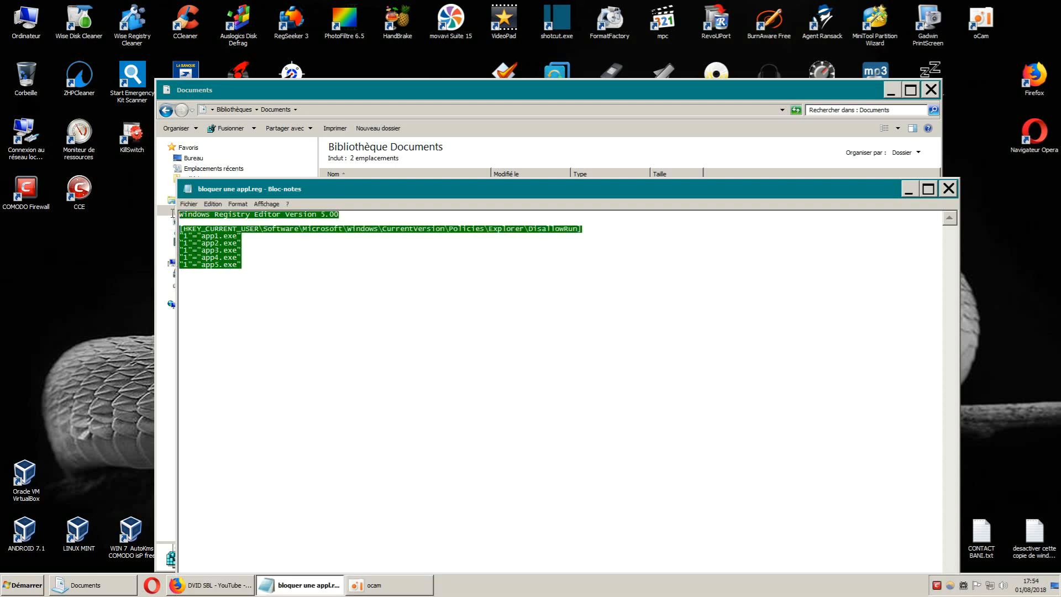
click(397, 341)
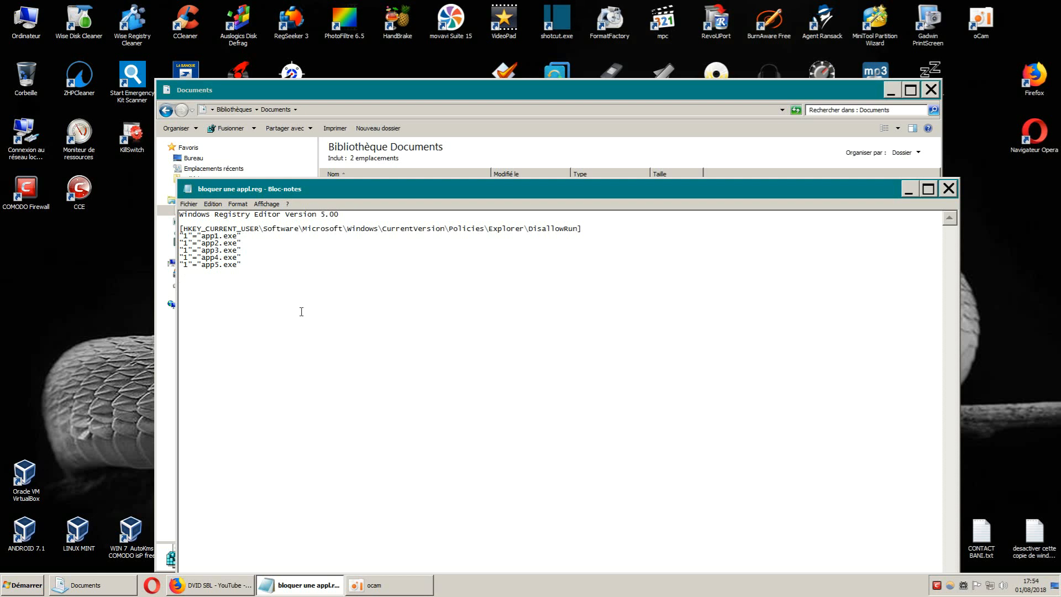
drag(181, 230, 583, 233)
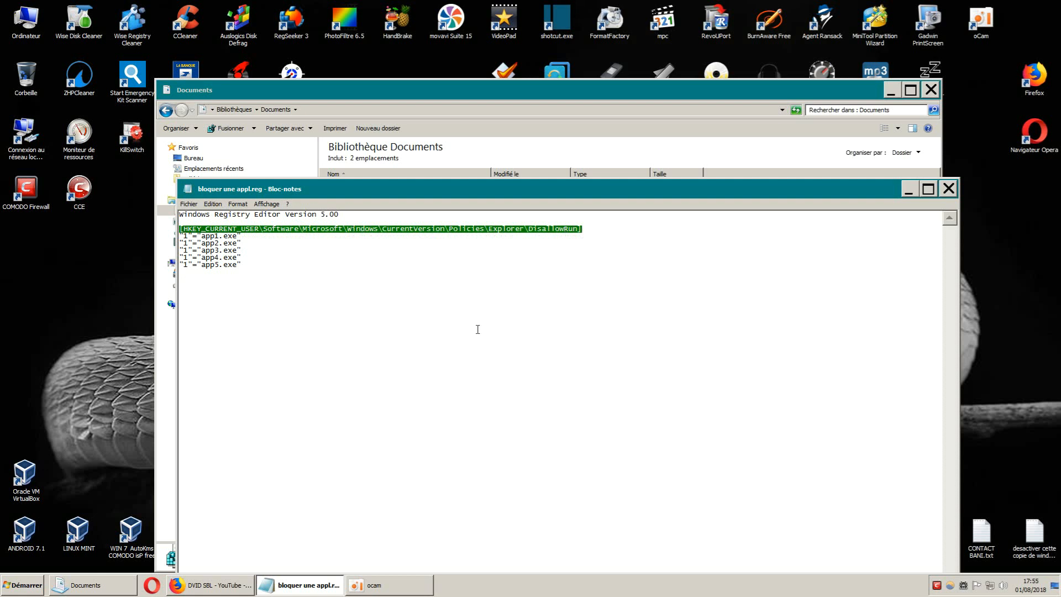
click(299, 351)
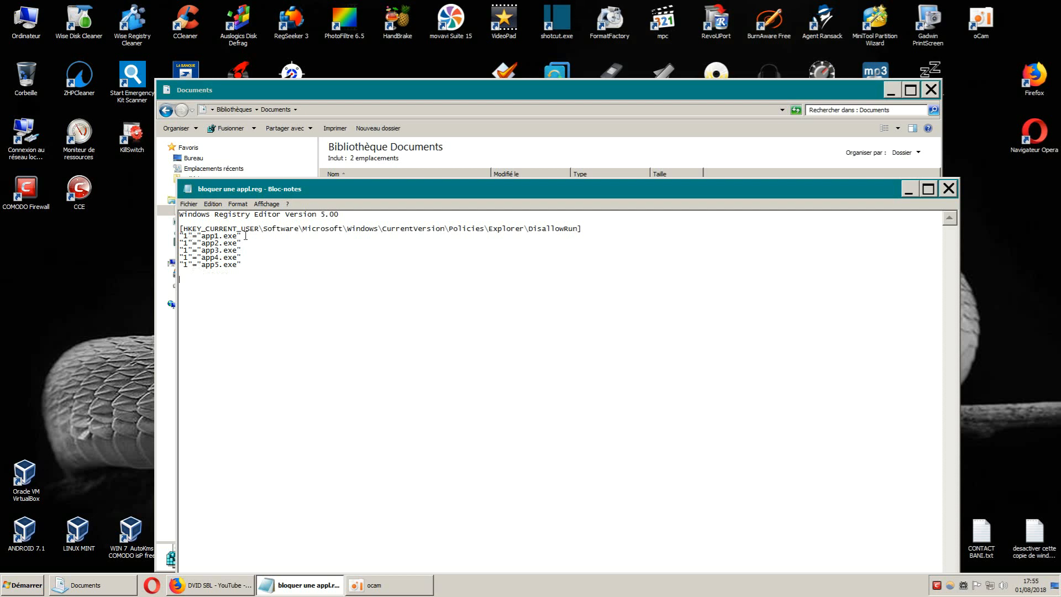
drag(180, 228, 581, 230)
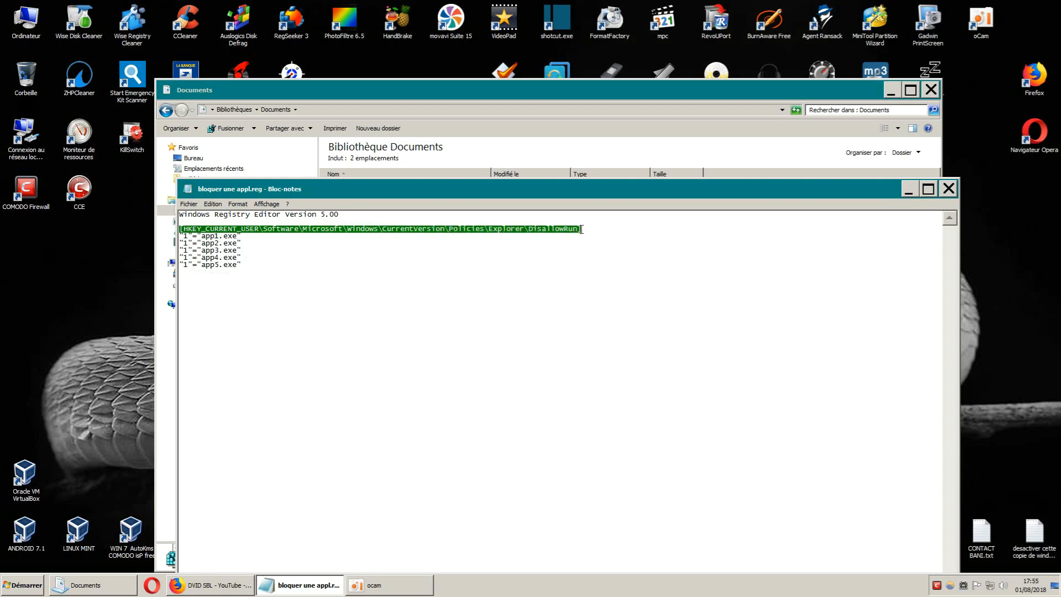
click(568, 277)
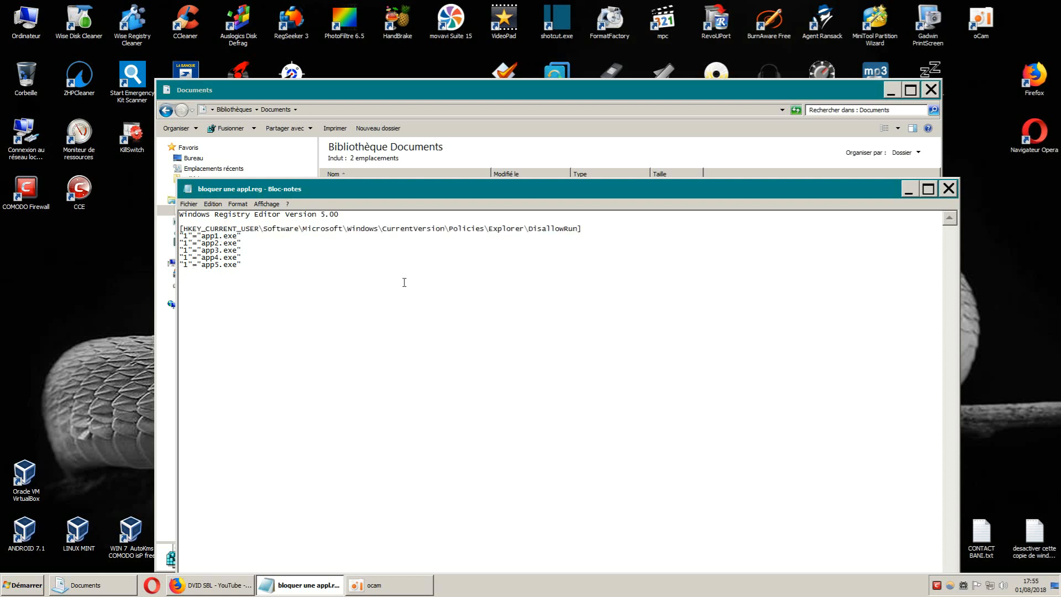
- Examine the app1.exe to app5.exe entries under the DisallowRun key, including the first entry's value number and application name
drag(247, 237, 178, 237)
click(279, 278)
drag(244, 245, 177, 244)
click(273, 267)
drag(242, 251, 179, 252)
click(247, 284)
drag(247, 258, 179, 258)
click(239, 274)
drag(243, 265, 179, 266)
click(227, 297)
double_click(185, 236)
click(274, 312)
drag(220, 237, 202, 237)
click(300, 312)
- Open the file location of the PhotoFiltre 6.5 desktop shortcut
click(349, 29)
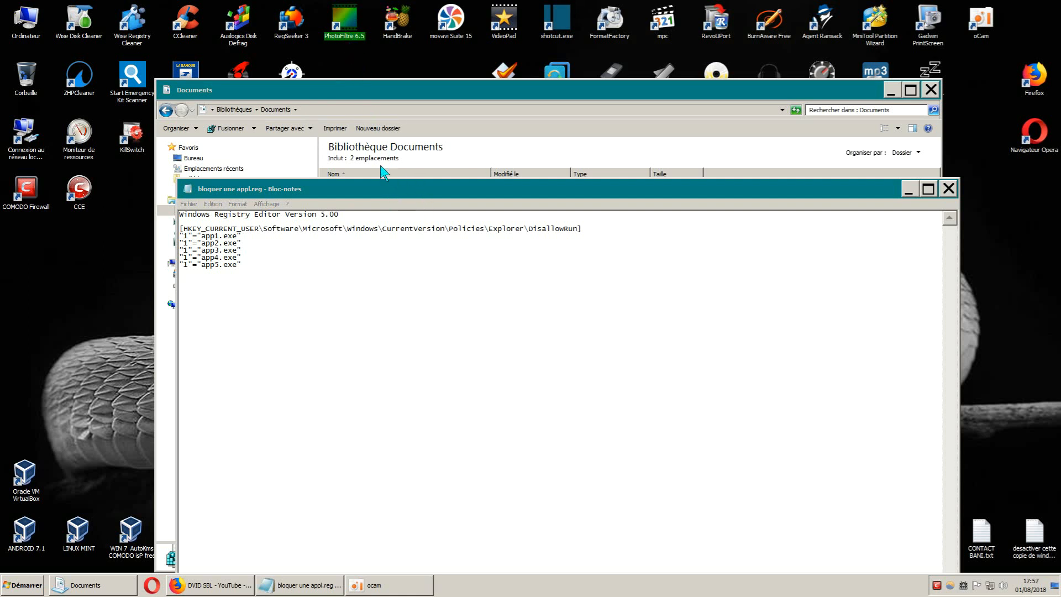
right_click(349, 38)
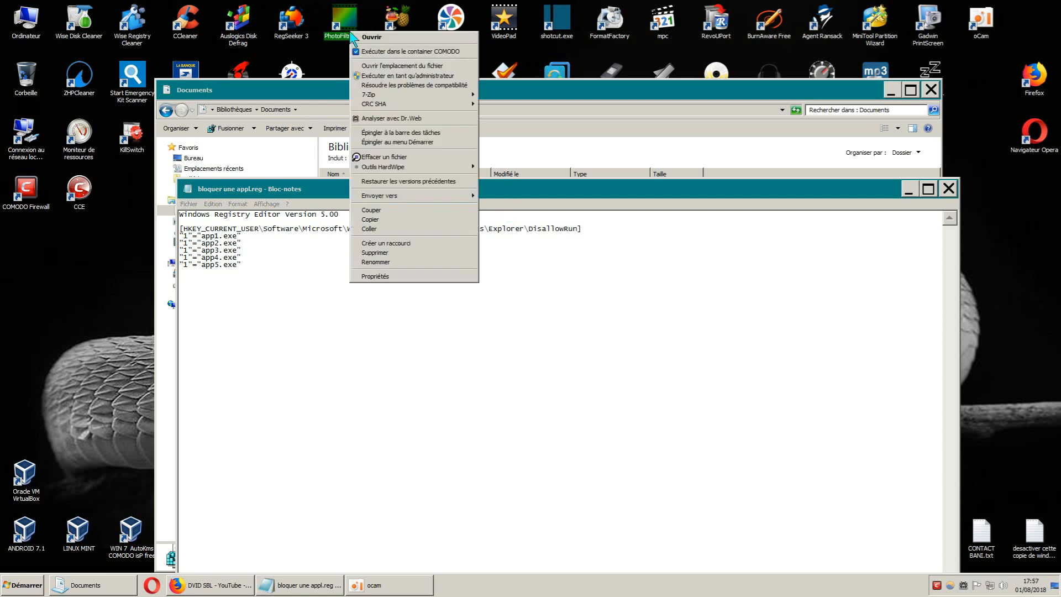
click(399, 68)
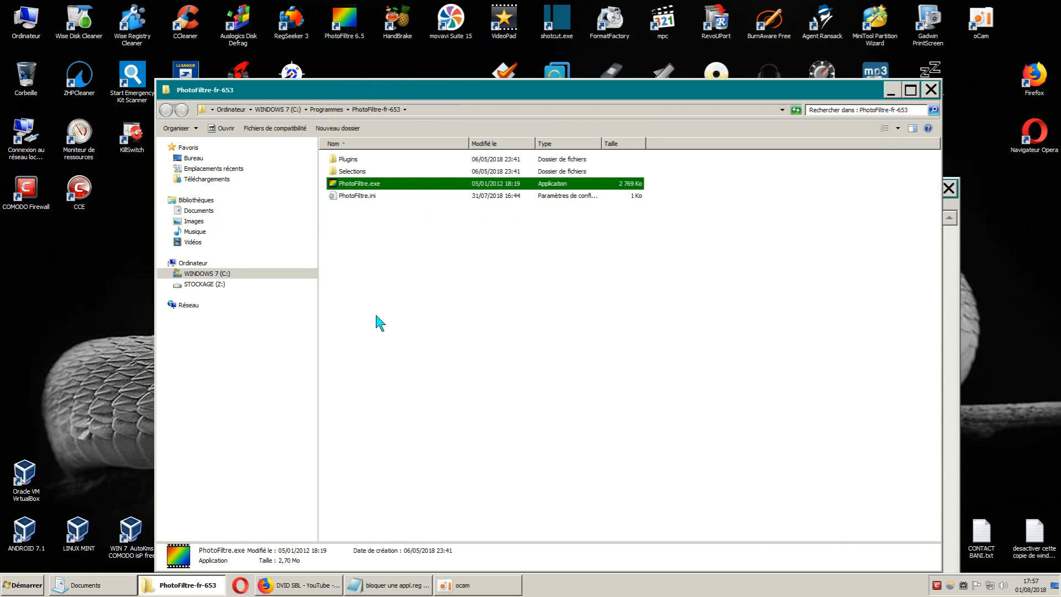
click(386, 286)
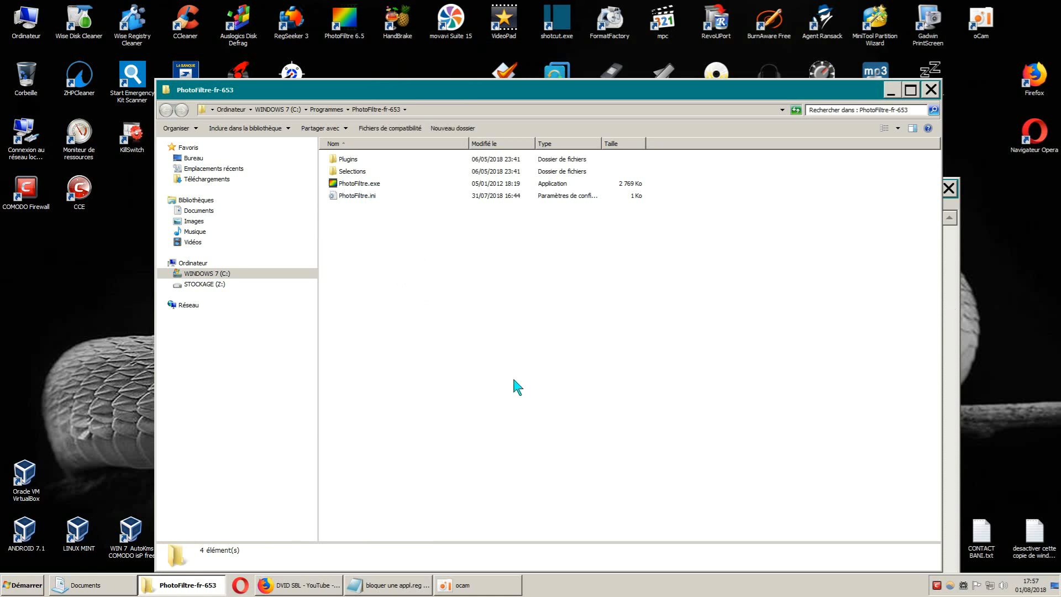
- Copy the name PhotoFiltre from the PhotoFiltre.exe file without its extension, leave the file unrenamed and close the folder
right_click(364, 185)
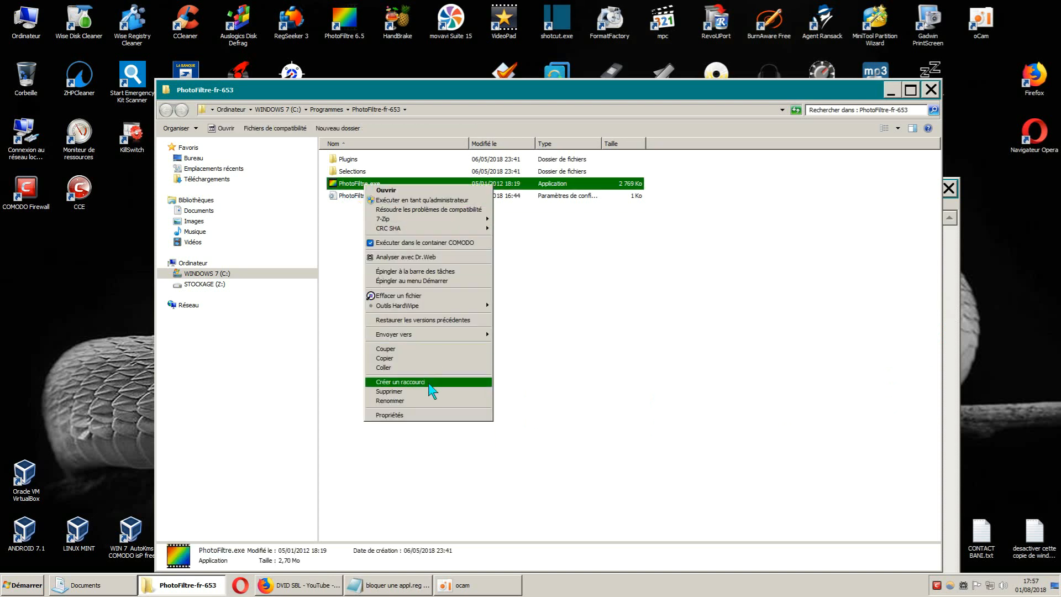
click(406, 402)
key(ctrl+c)
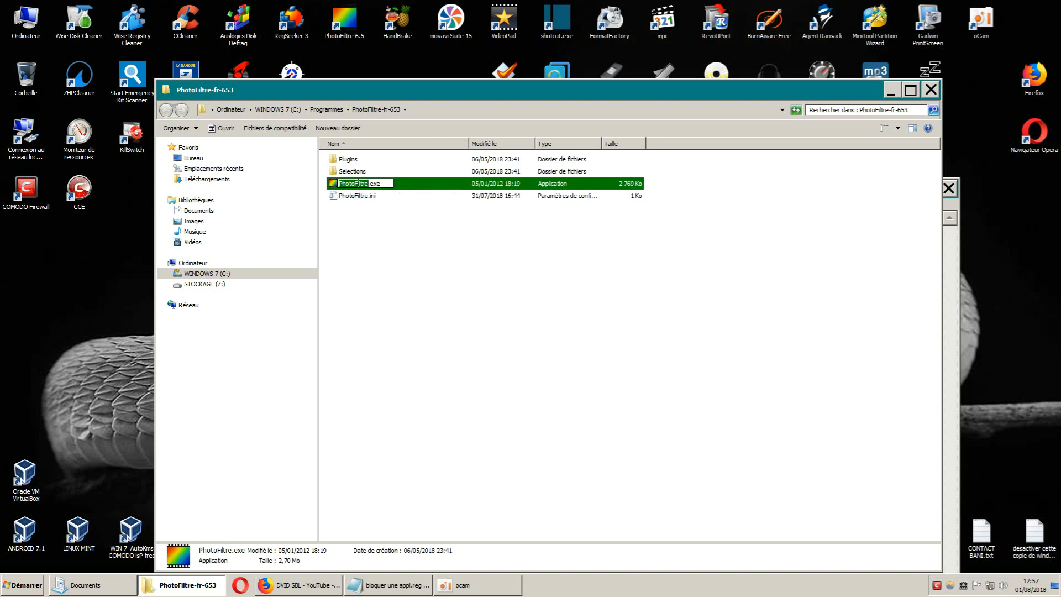
right_click(358, 183)
click(500, 278)
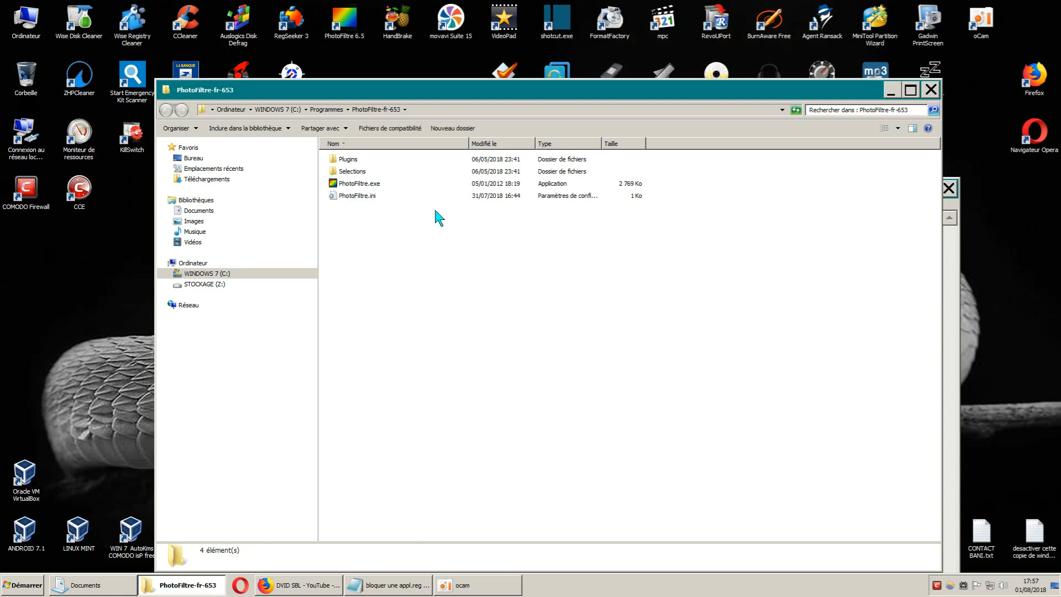
click(931, 90)
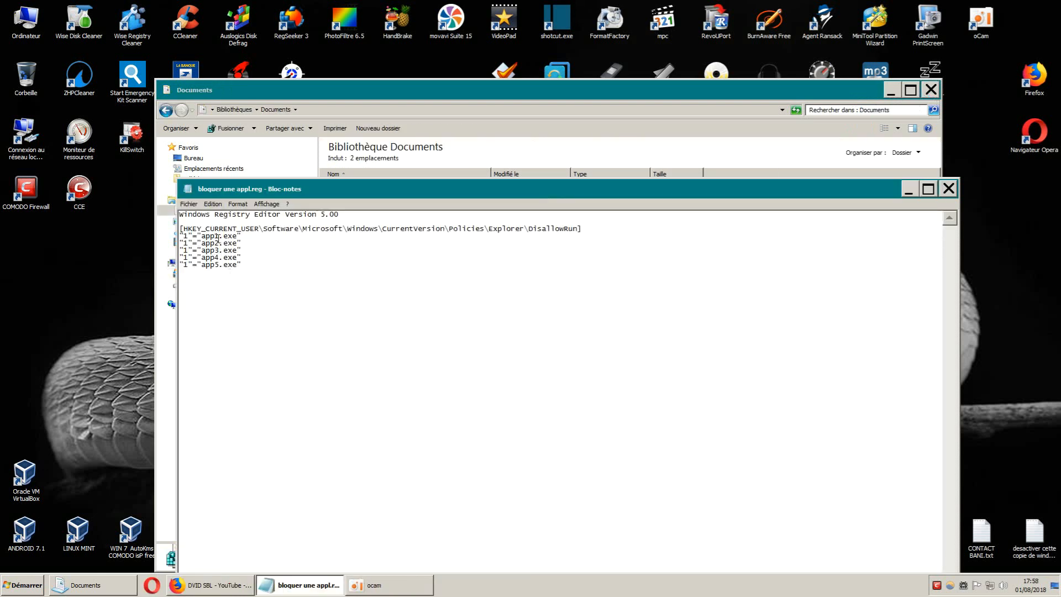
- Replace app1 in the first DisallowRun entry with the copied name PhotoFiltre
drag(219, 236, 203, 239)
right_click(208, 234)
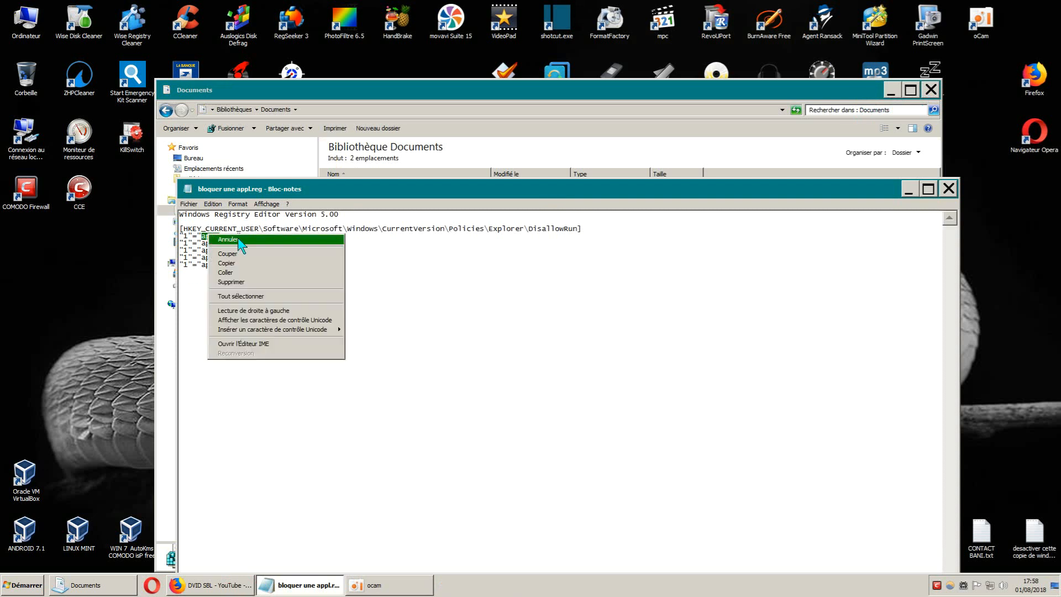
click(234, 270)
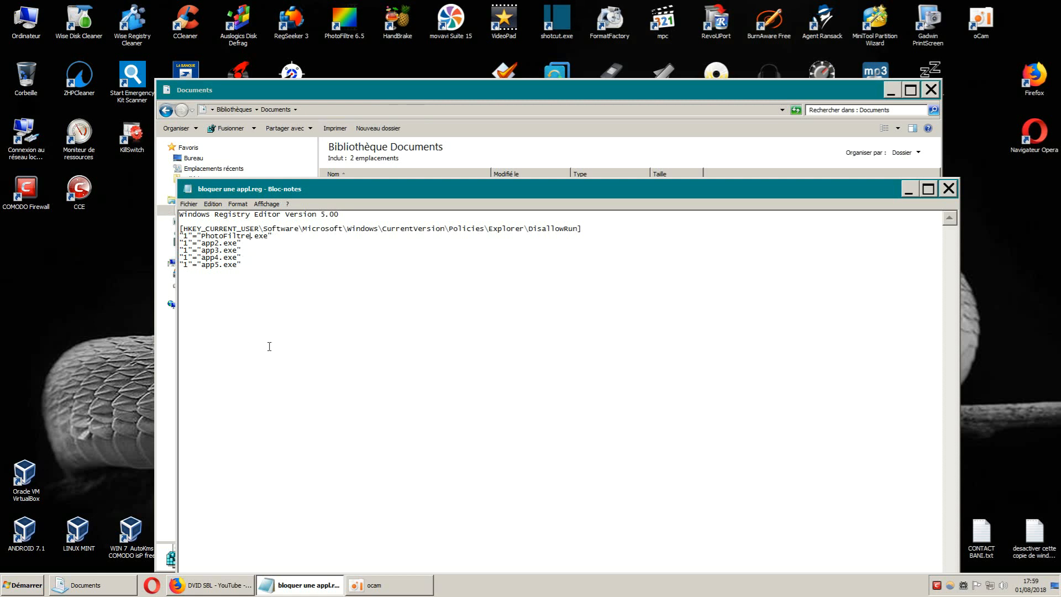
click(259, 383)
- Copy the app5.exe entry line and paste it on a new line below the list
drag(243, 264, 173, 265)
right_click(191, 266)
click(215, 299)
click(205, 283)
right_click(185, 272)
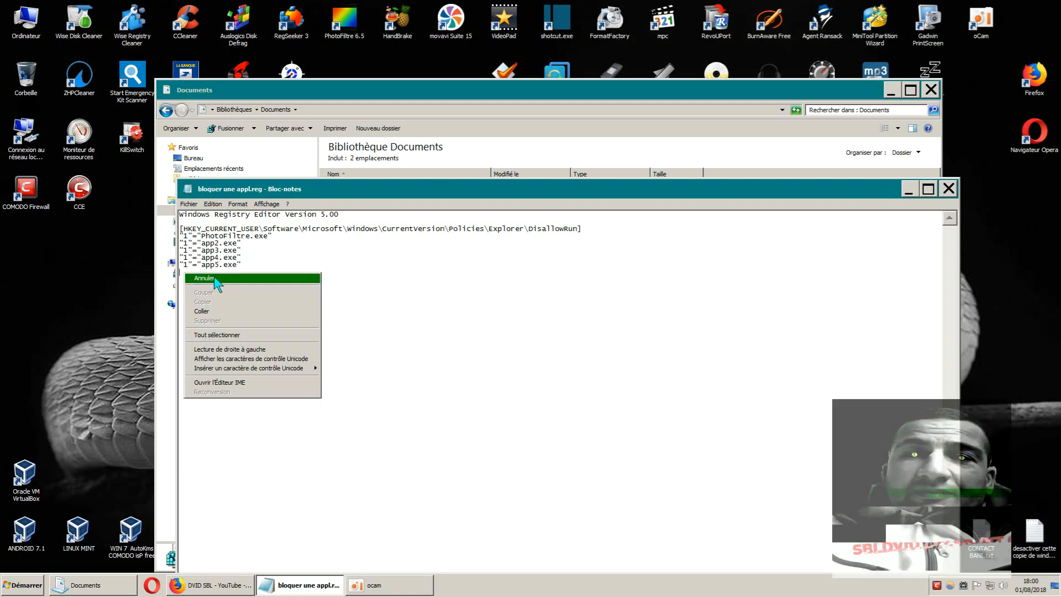
click(208, 309)
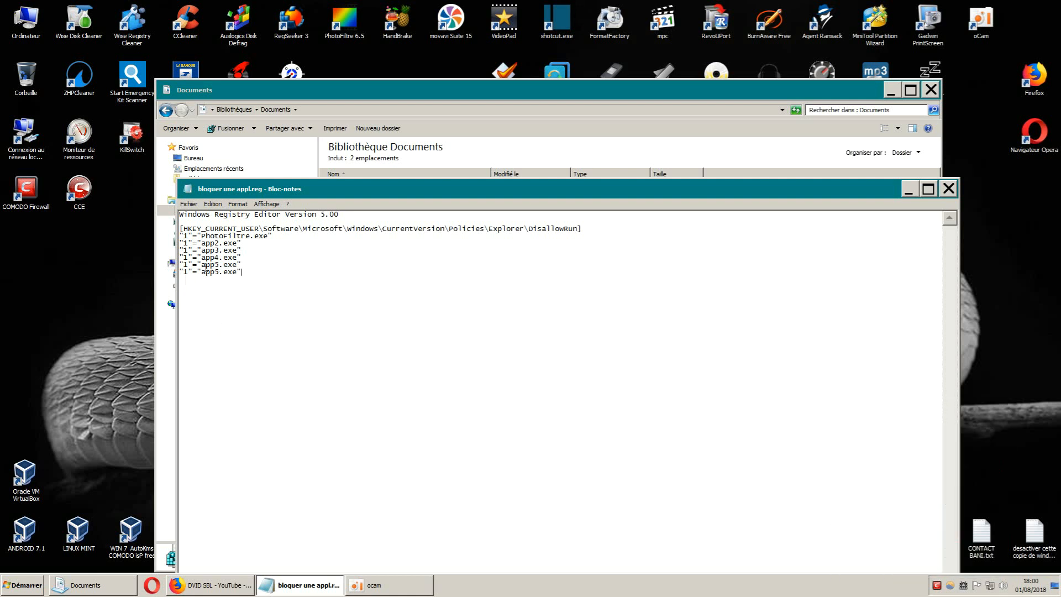
- Change the application name in the pasted last entry to app6.exe
key(Left)
key(Left)
key(Left)
key(Left)
key(Left)
key(BackSpace)
text(6)
key(End)
- Paste three more copies of the app5.exe entry on separate lines below the app6.exe entry
click(185, 273)
click(181, 290)
click(261, 275)
right_click(192, 280)
click(227, 323)
key(Return)
right_click(194, 287)
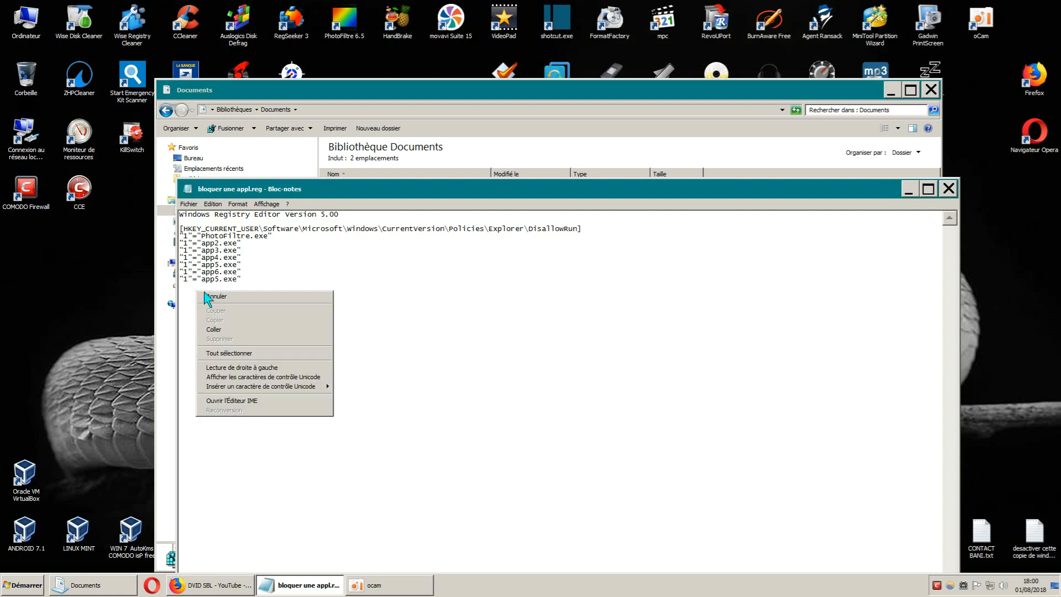
click(224, 327)
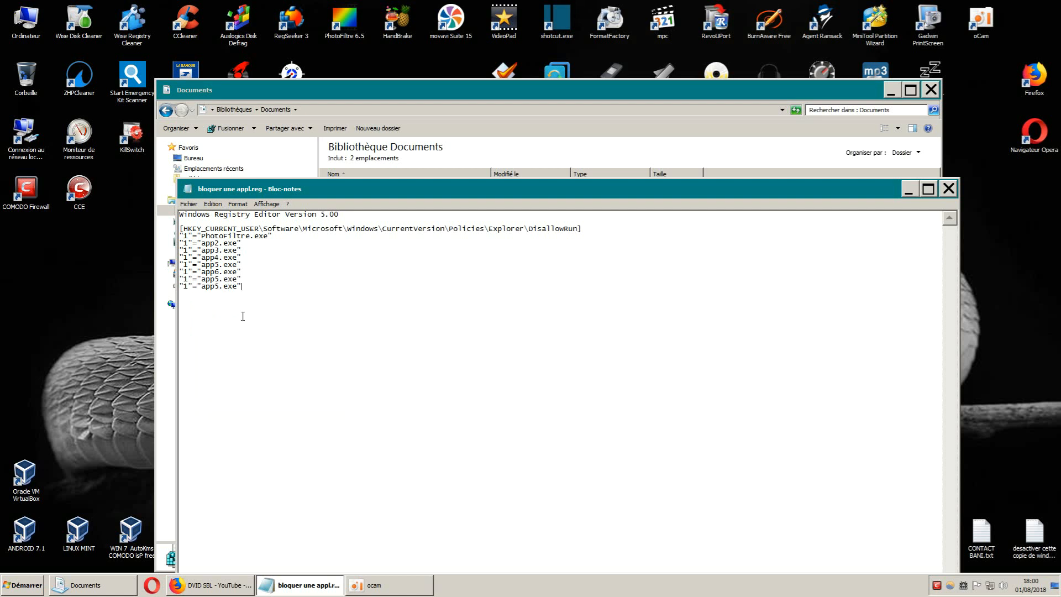
right_click(202, 306)
click(232, 346)
- Renumber the application names in the three pasted entries to app7.exe, app8.exe and app9.exe
key(BackSpace)
text(7)
key(BackSpace)
text(8)
key(Down)
key(BackSpace)
text(9)
- Open the FormatFactory shortcut's file location, examine its executable and the $PLUGINSDIR and FFModules subfolders, and close the folder
drag(249, 237, 202, 236)
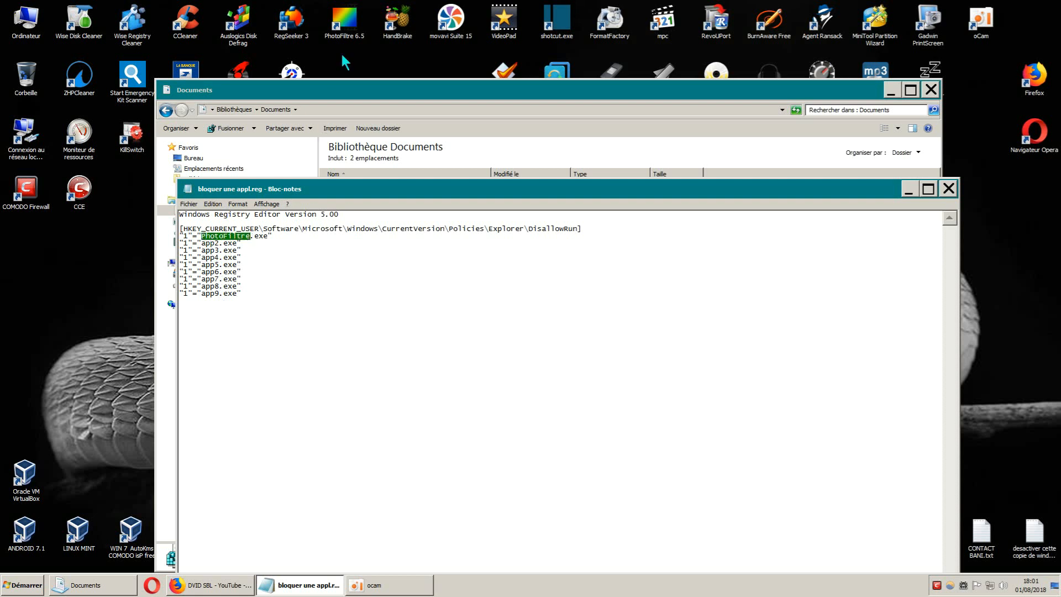
click(395, 321)
right_click(611, 22)
click(641, 56)
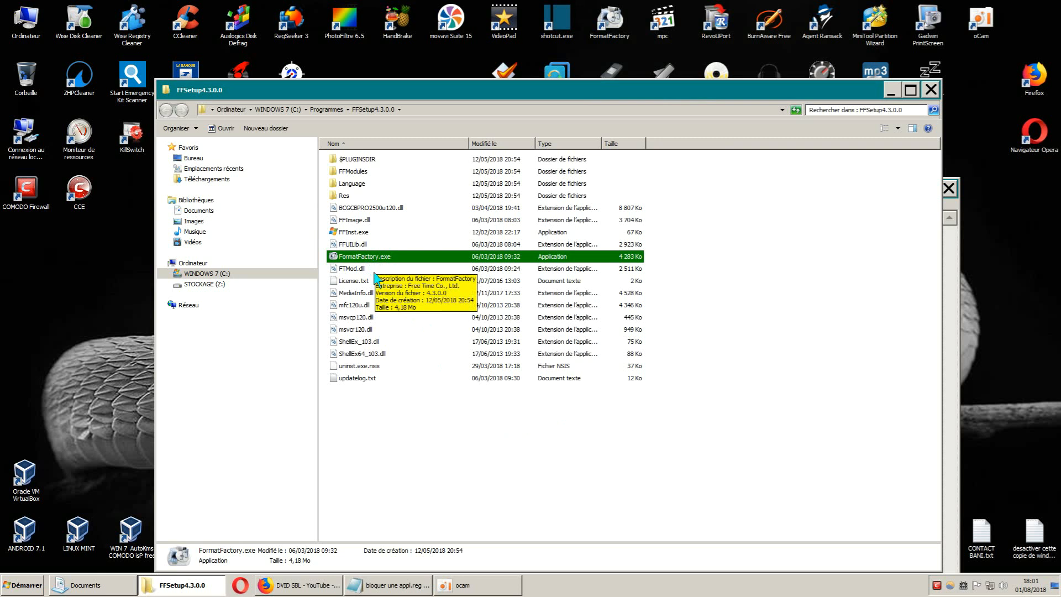
double_click(367, 160)
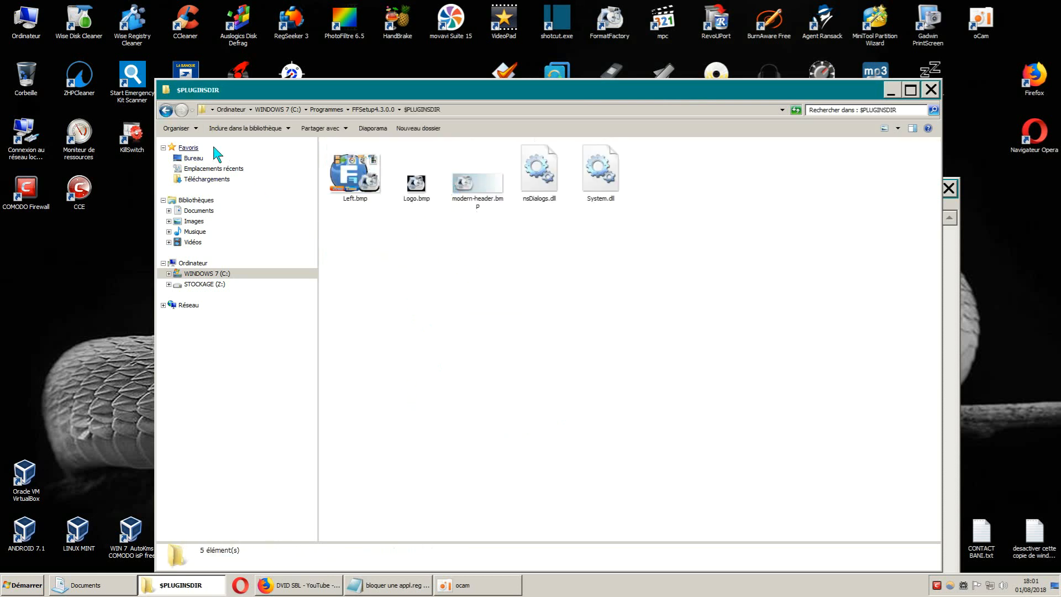
click(166, 110)
double_click(348, 171)
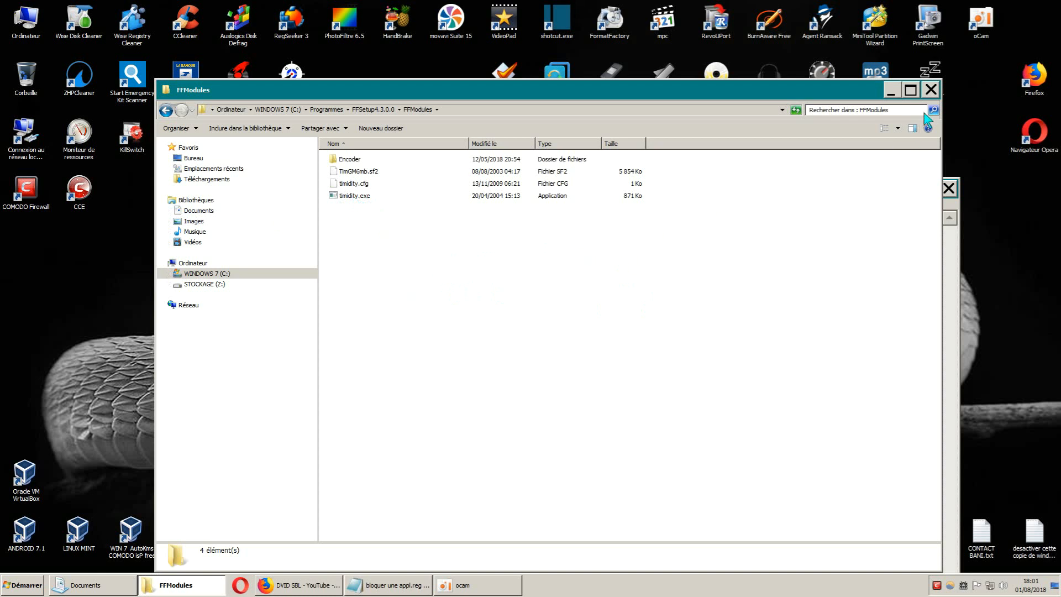
click(931, 90)
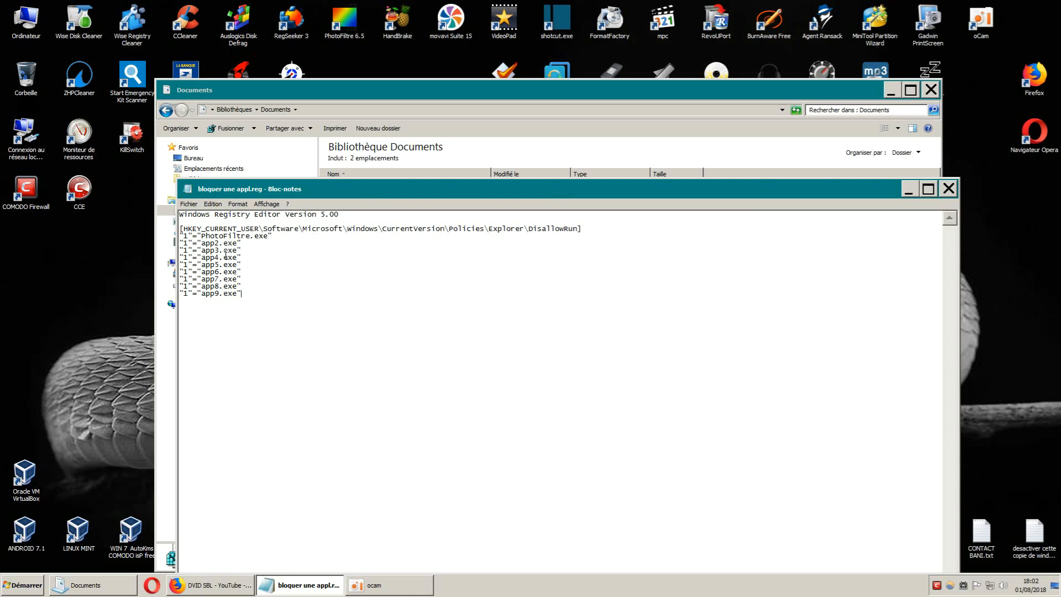
- Review the app2 and app9 placeholder names in the registry script
drag(219, 245, 202, 245)
click(239, 324)
drag(219, 296, 207, 298)
click(232, 312)
- Save a copy of the script as "bloquer une appl.reg" in the Musique library, with the type set to all files (*.*)
drag(523, 189, 553, 71)
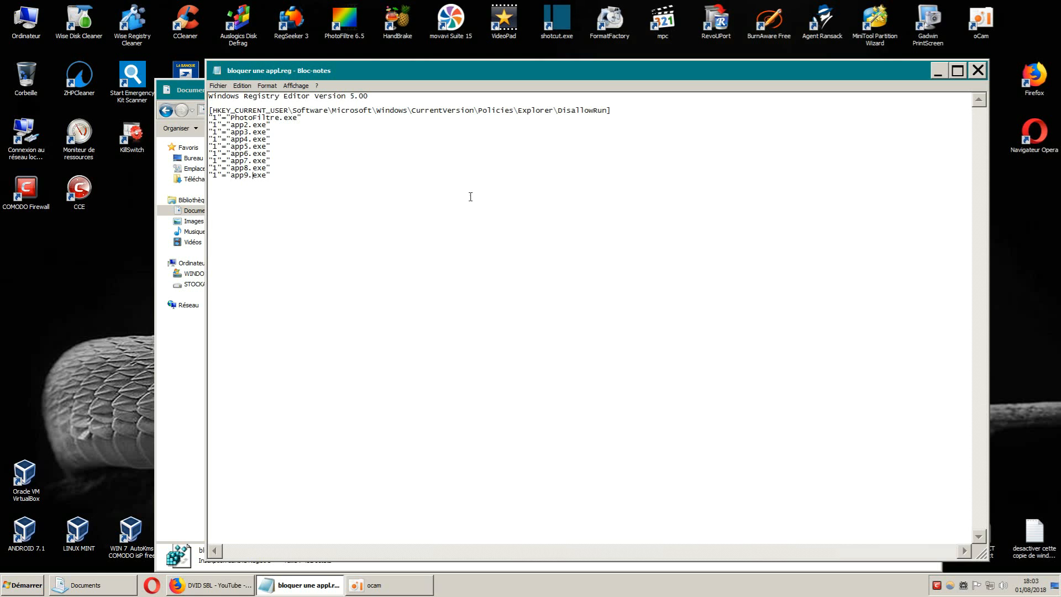
click(221, 87)
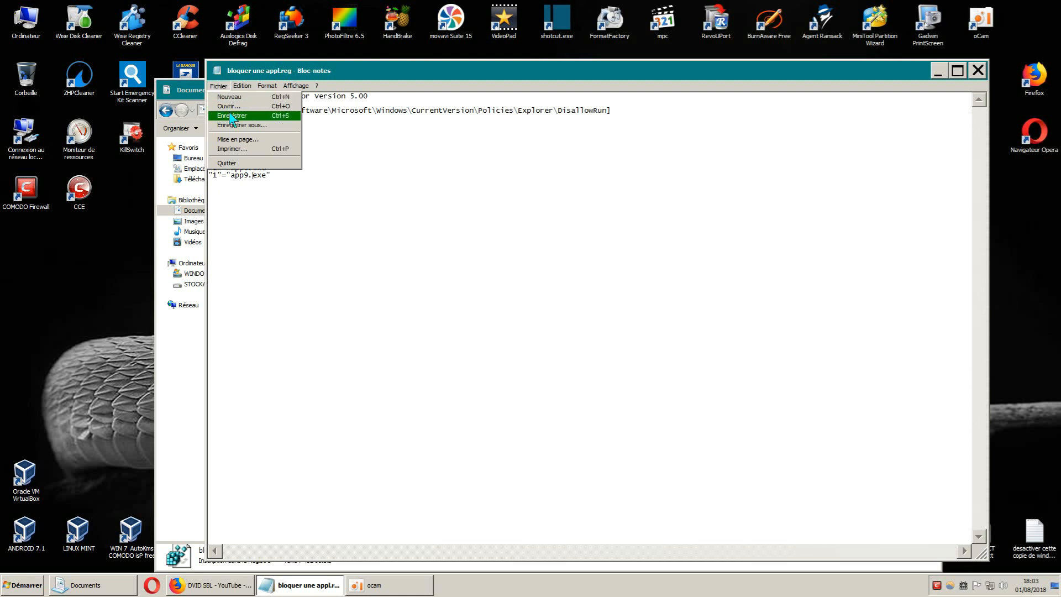
click(232, 126)
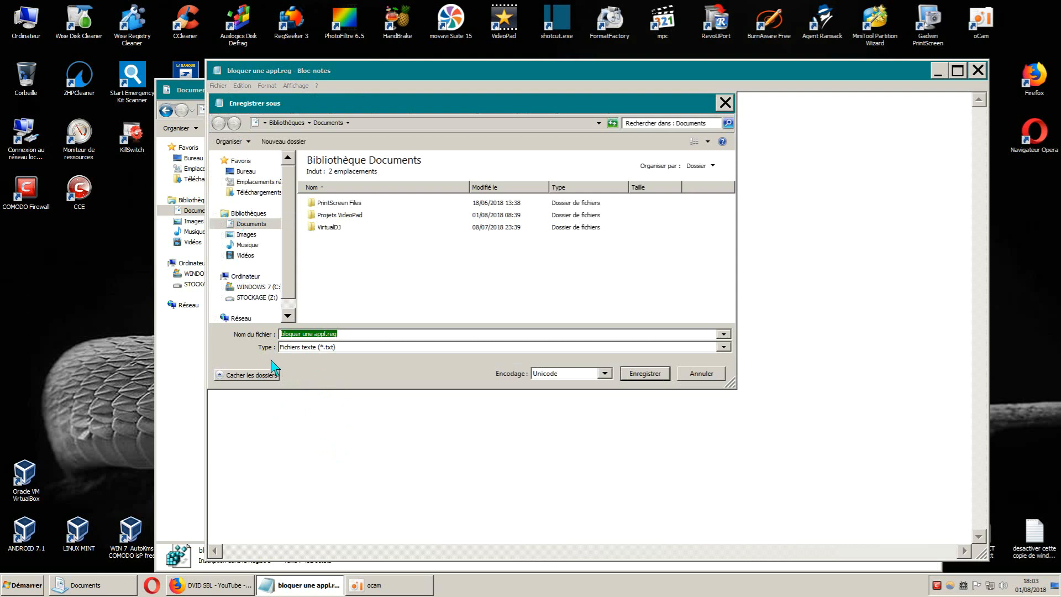
click(724, 347)
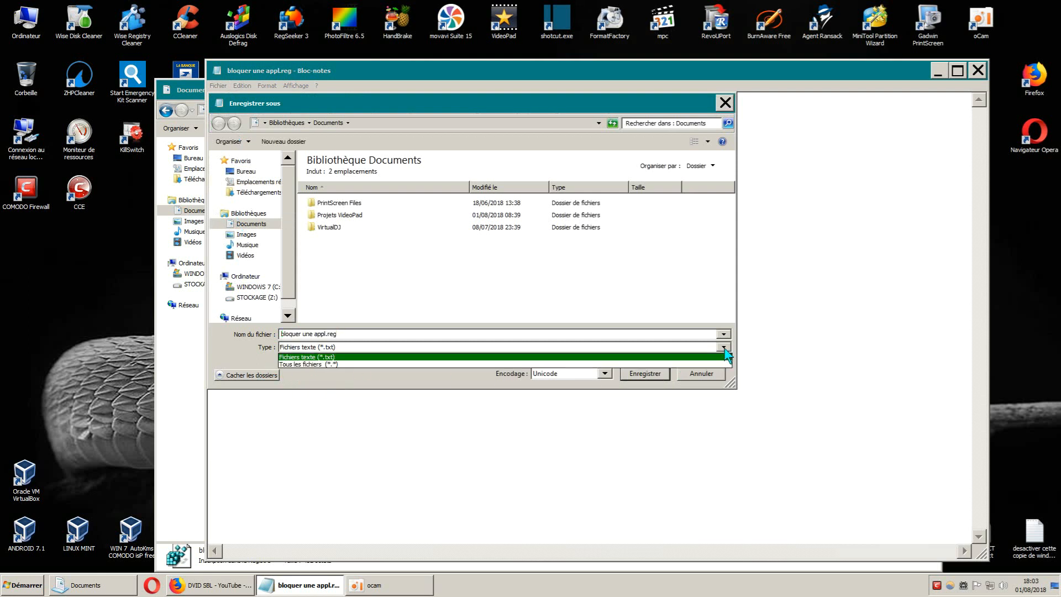
click(343, 364)
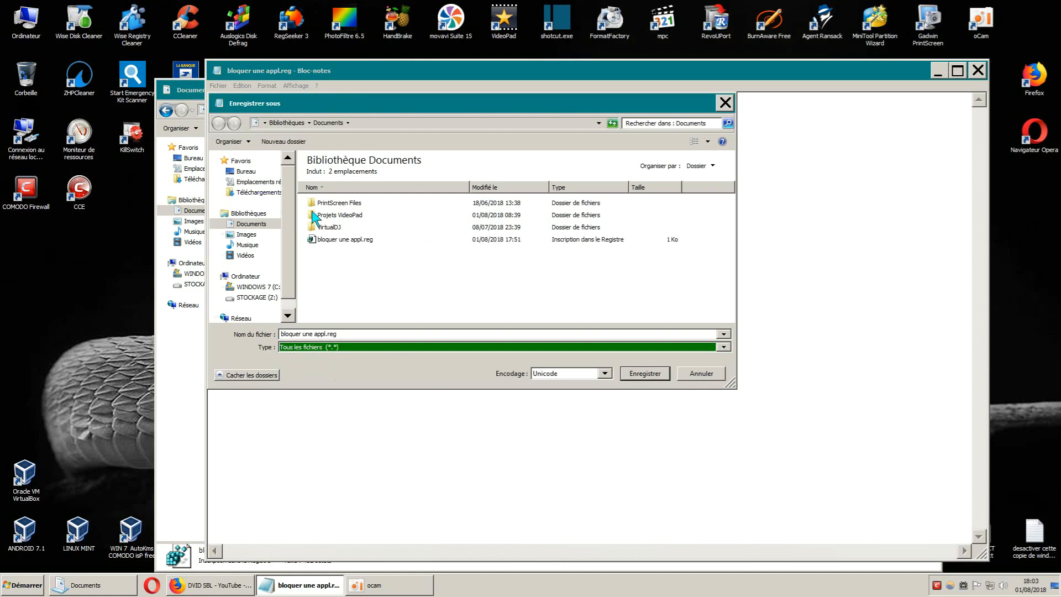
click(246, 235)
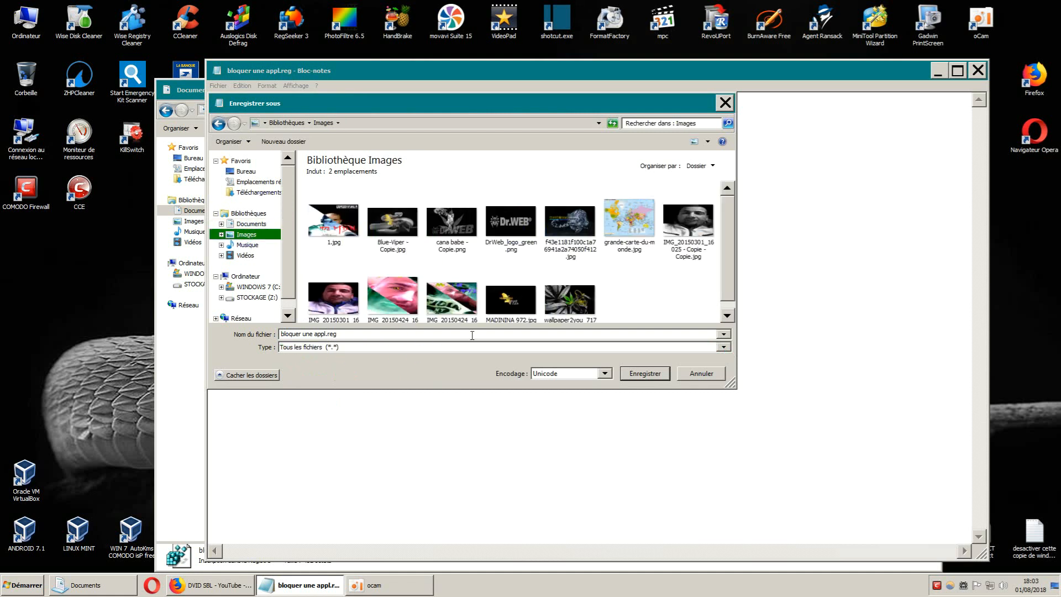
click(249, 246)
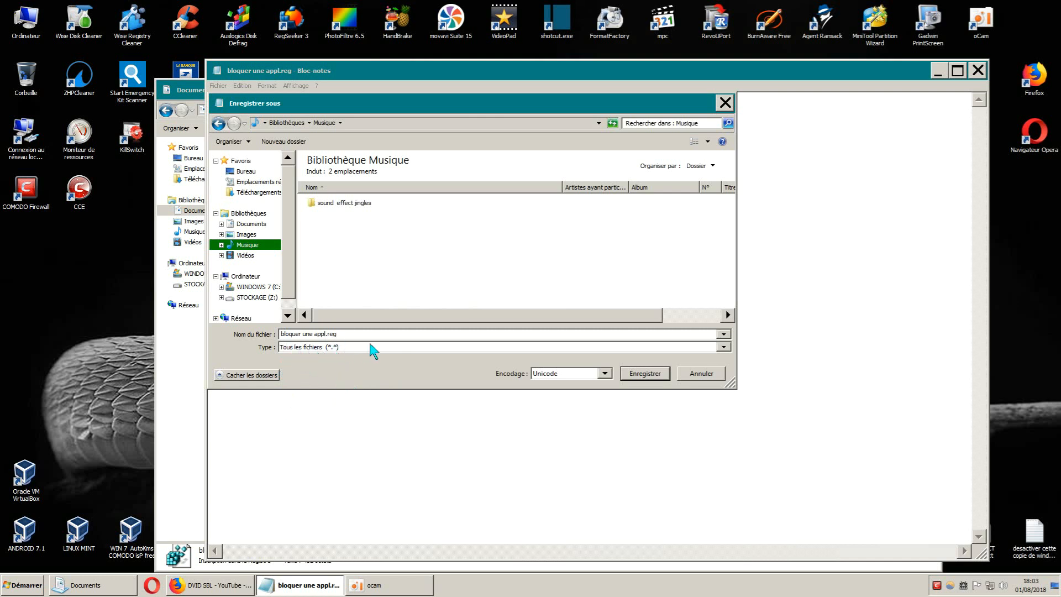
click(644, 375)
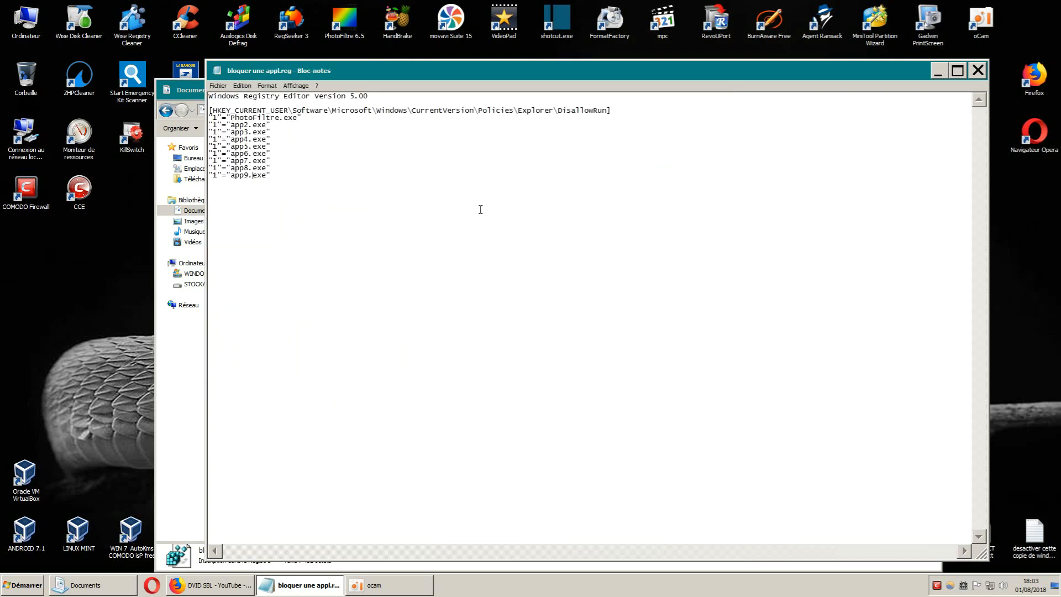
- Move the script window out of the way and open the Musique library containing the saved registry file
drag(852, 70, 820, 334)
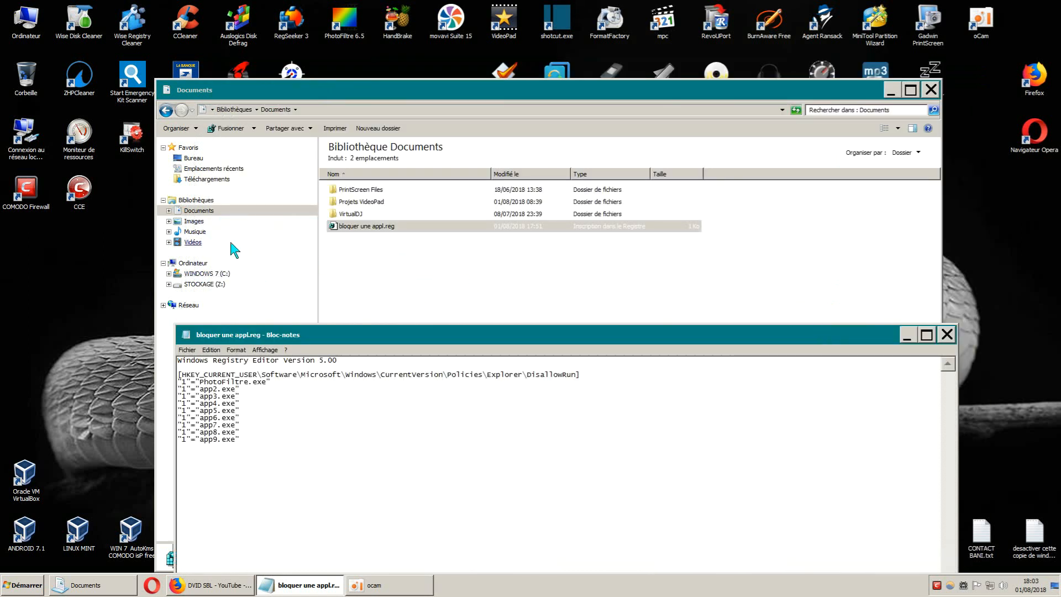
click(195, 232)
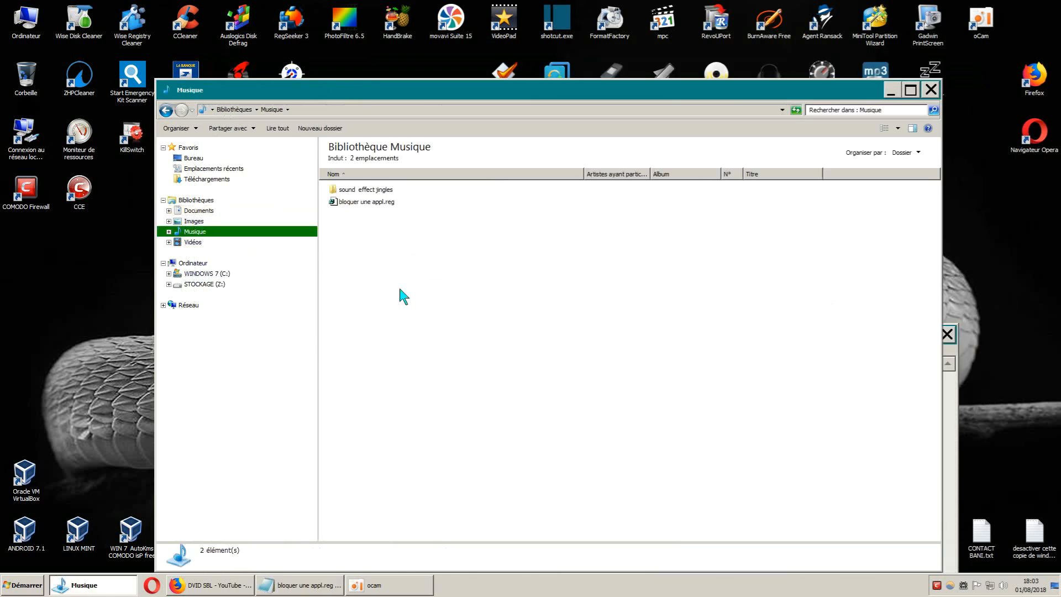
- View the actions available for "bloquer une appl.reg", dismiss them, and bring the registry script window back into full view
mouse_move(374, 211)
right_click(390, 208)
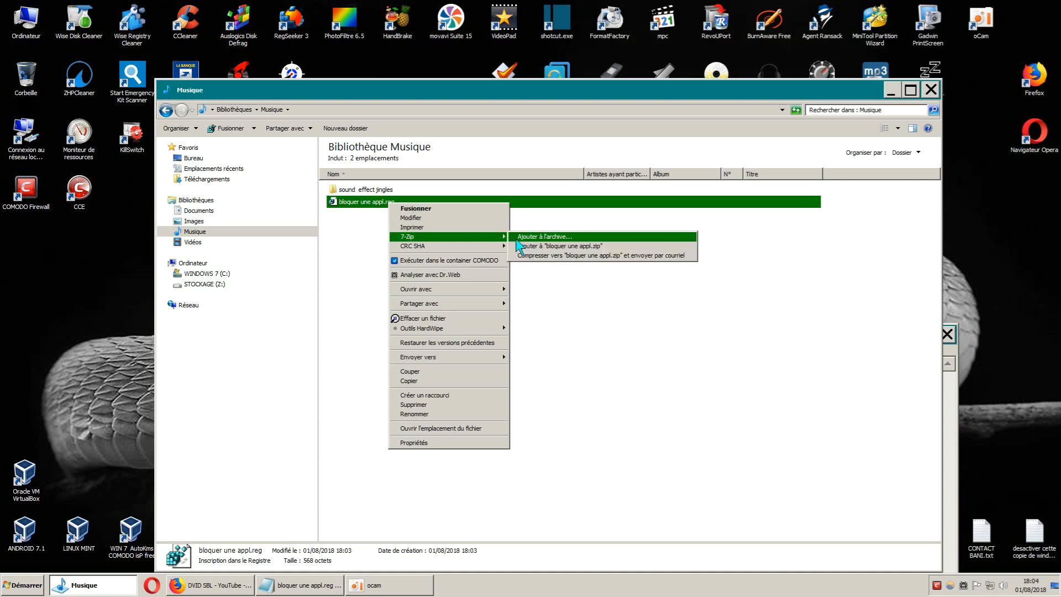
click(658, 352)
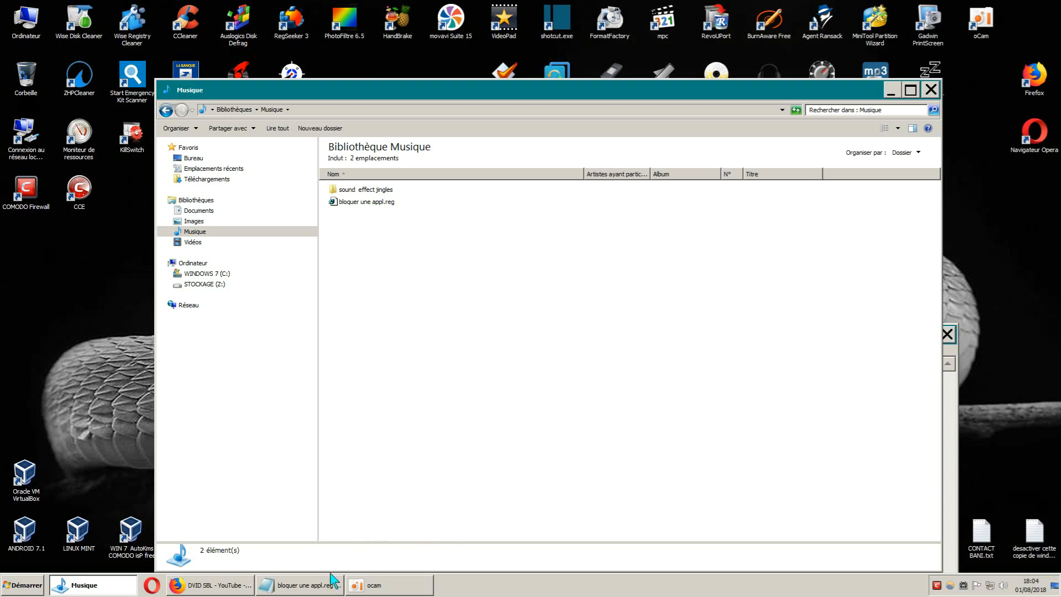
click(313, 586)
drag(493, 337, 509, 109)
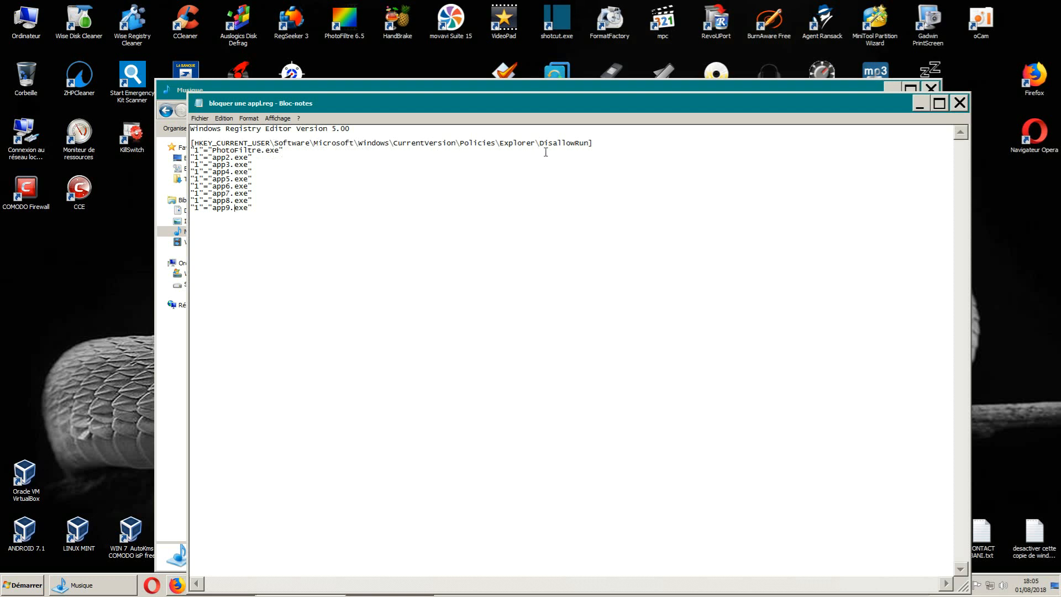
- Launch the Registry Editor by searching for regedit
click(22, 585)
text(r)
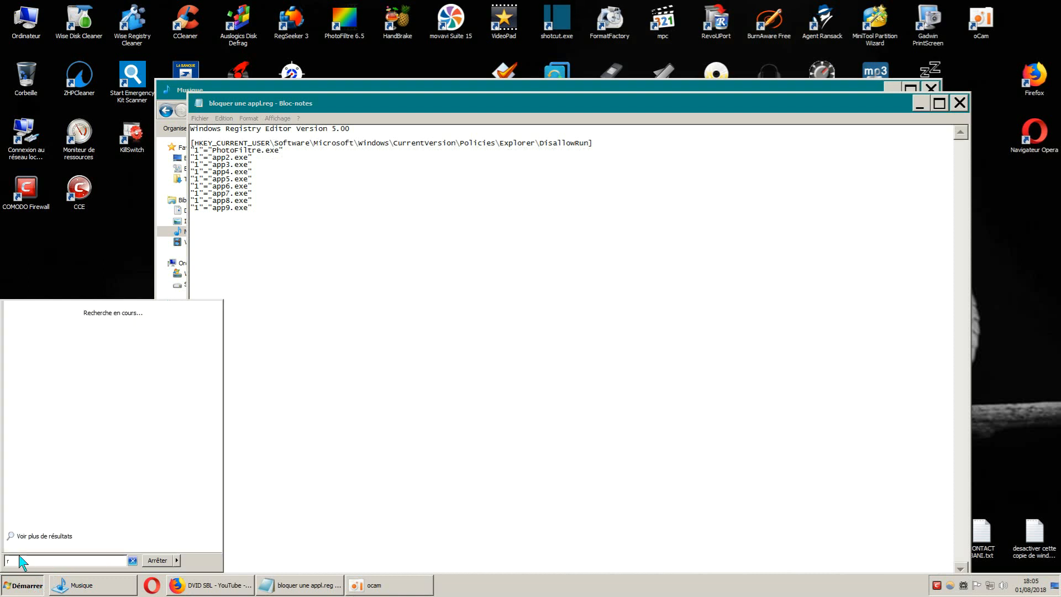
text(egedit)
key(Return)
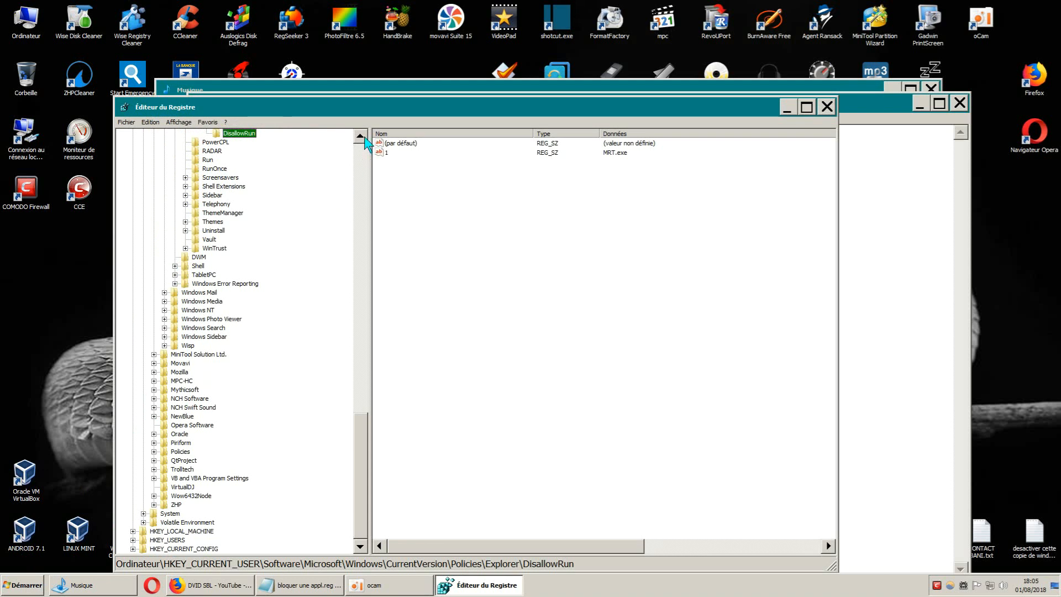
- Collapse the registry tree to its root keys and place the Registry Editor just below the script's key path
click(360, 137)
drag(361, 406, 494, 216)
click(225, 248)
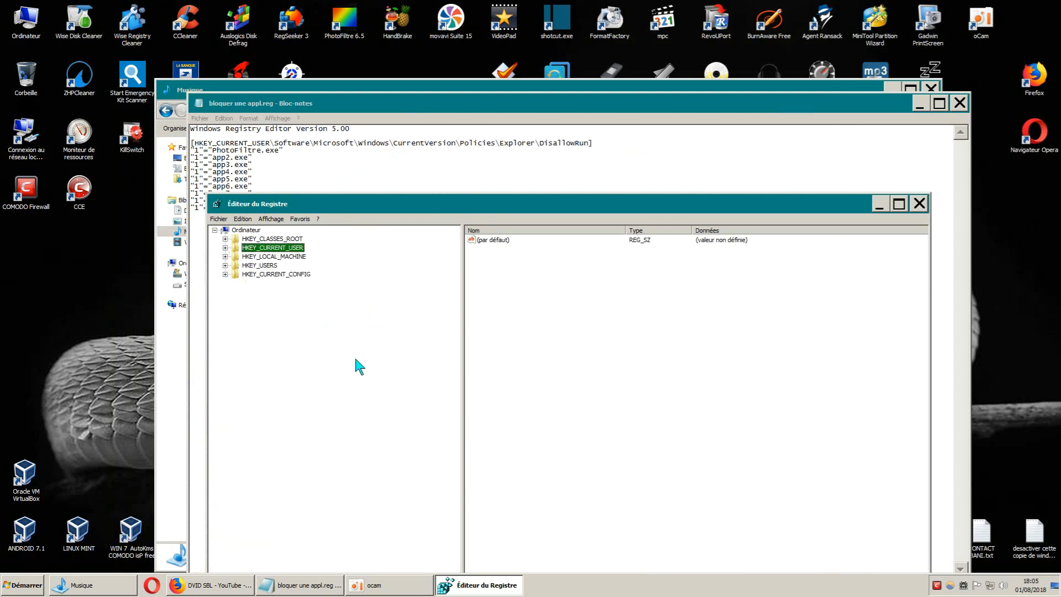
drag(483, 204, 453, 163)
drag(274, 168, 299, 159)
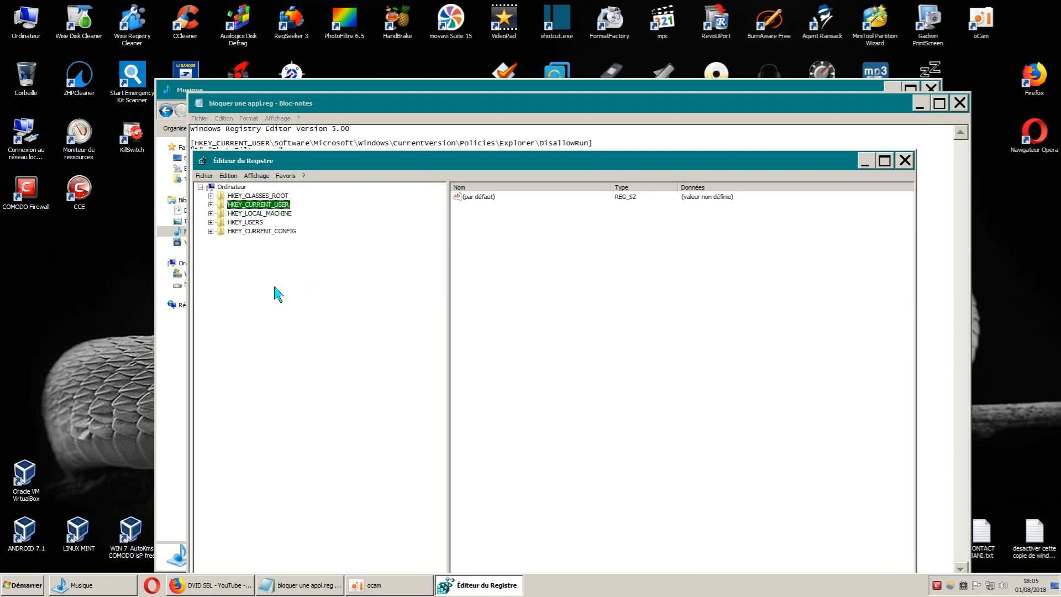
click(202, 188)
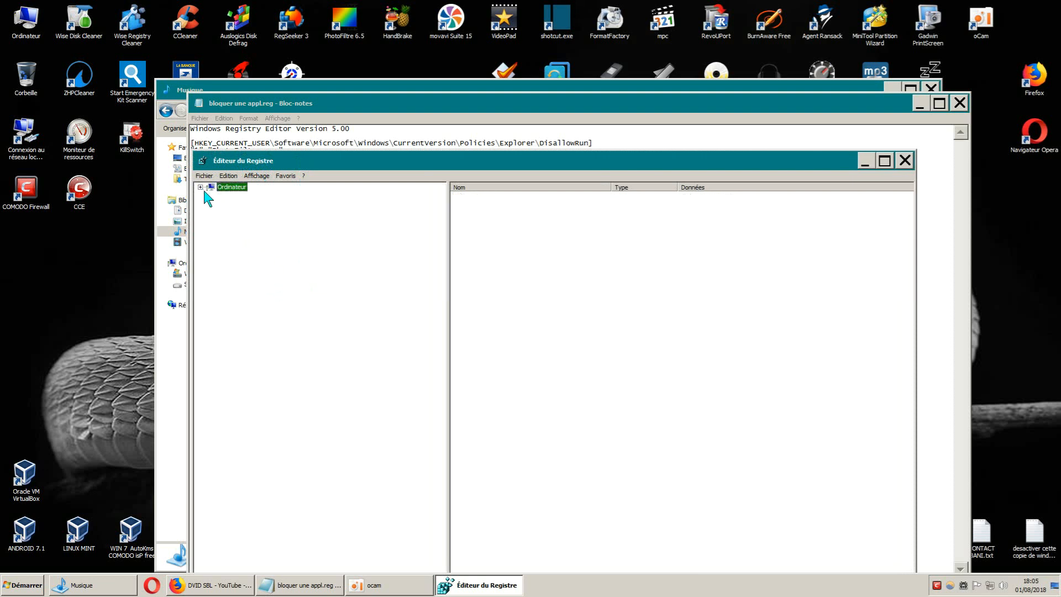
click(200, 187)
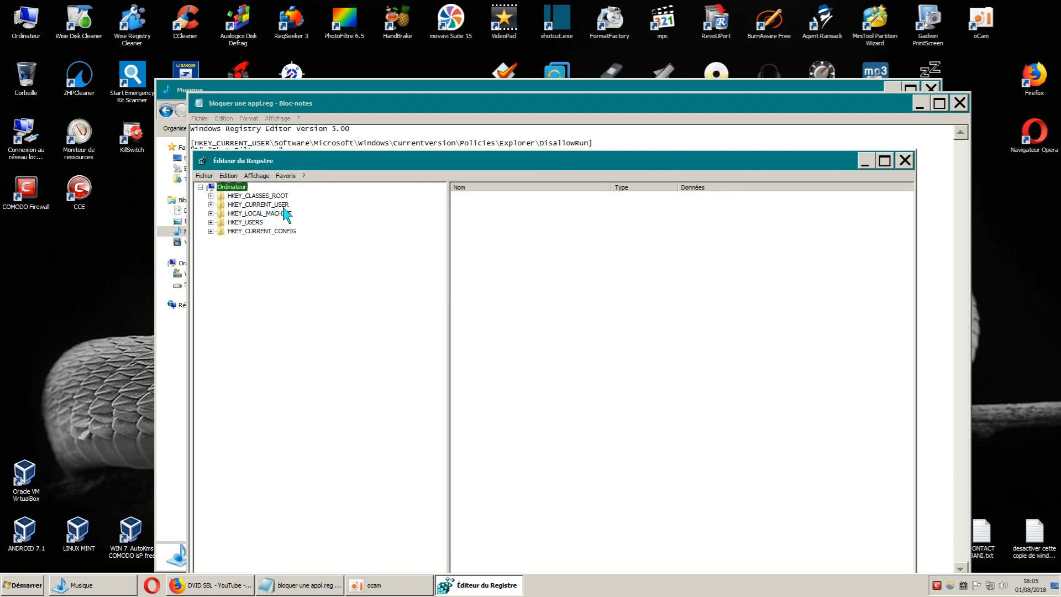
- Expand HKEY_CURRENT_USER, Software and Microsoft in the registry tree, and collapse the Windows key beneath them
click(211, 204)
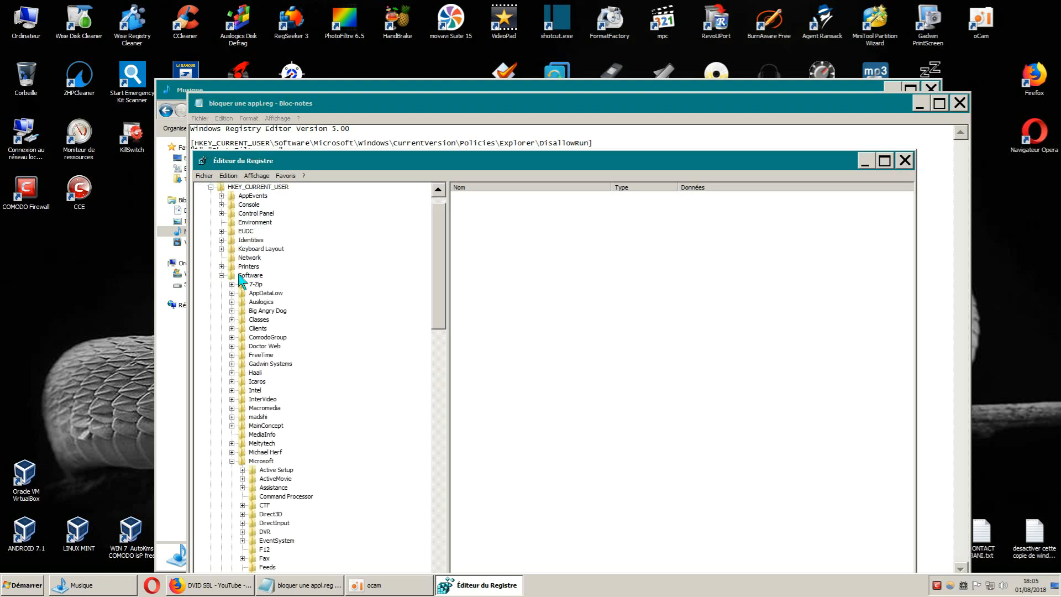
click(221, 293)
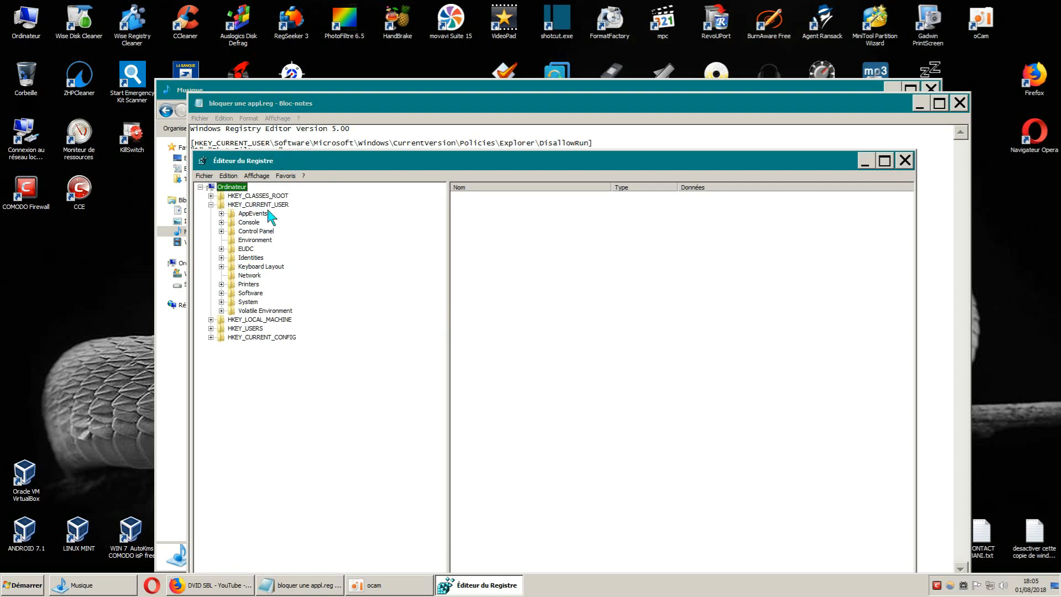
click(221, 293)
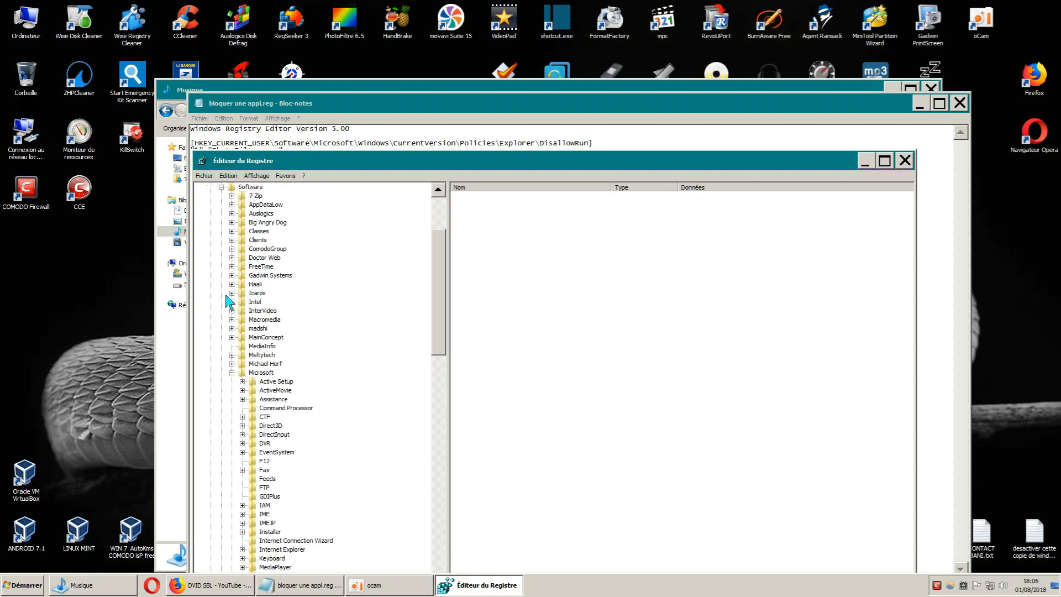
click(232, 376)
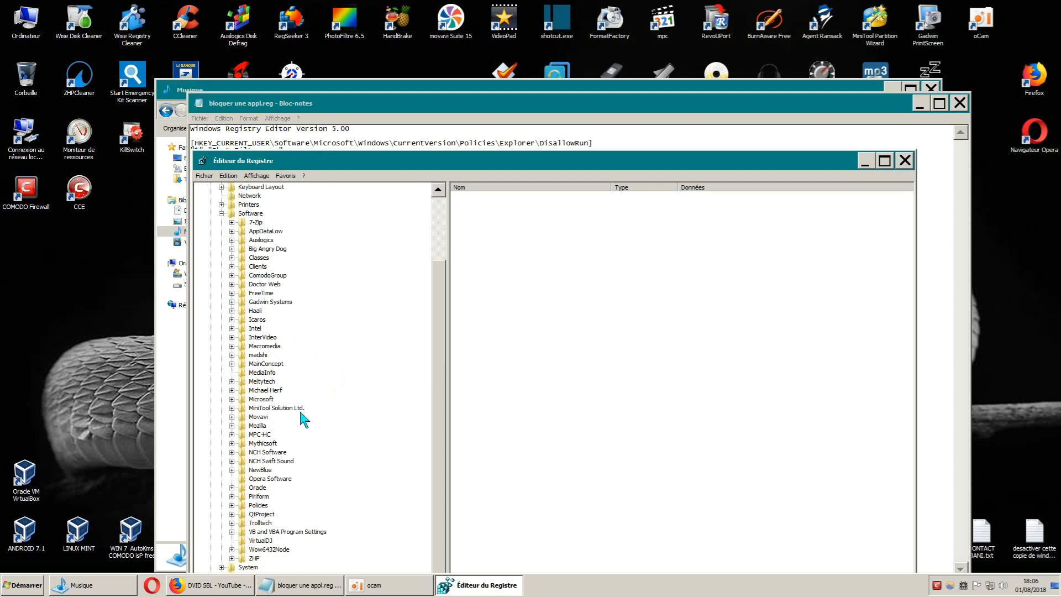
click(233, 400)
drag(440, 359, 417, 407)
click(243, 399)
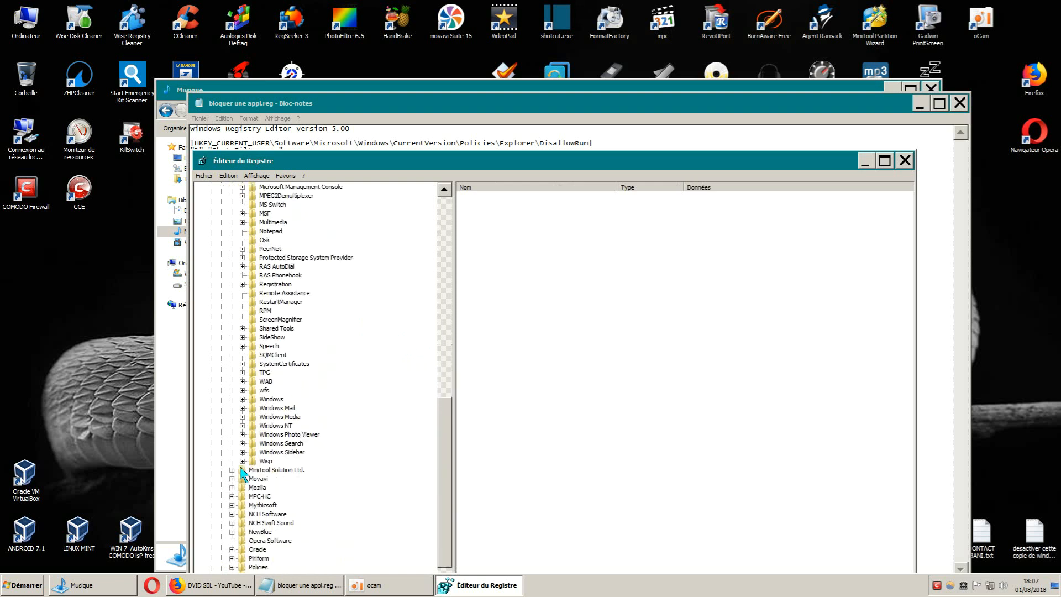
- Follow the script's path under Software\Microsoft and expand the Windows and CurrentVersion keys
drag(443, 414, 453, 292)
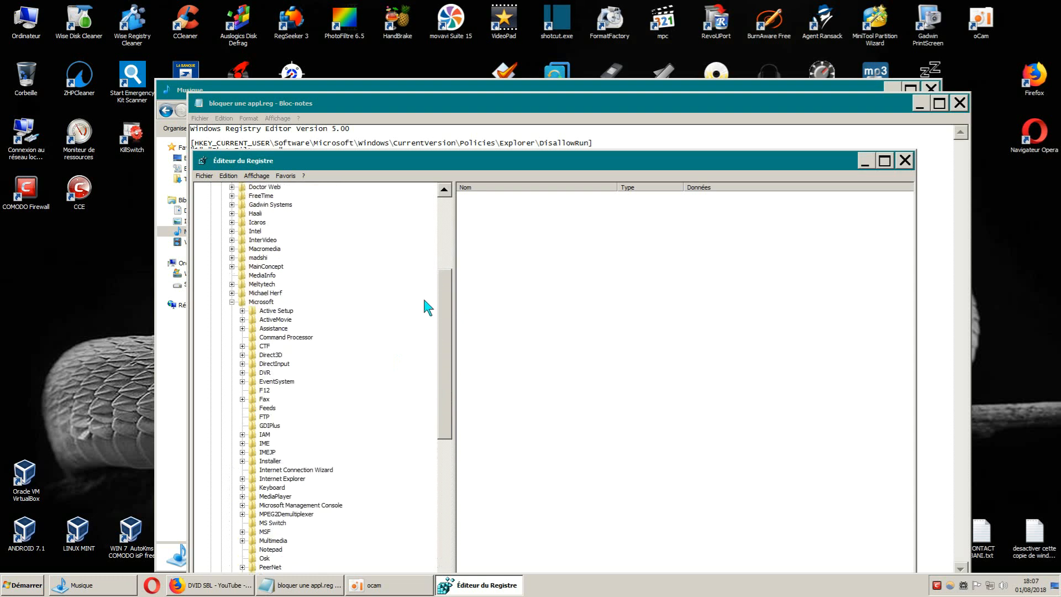
drag(443, 315, 446, 242)
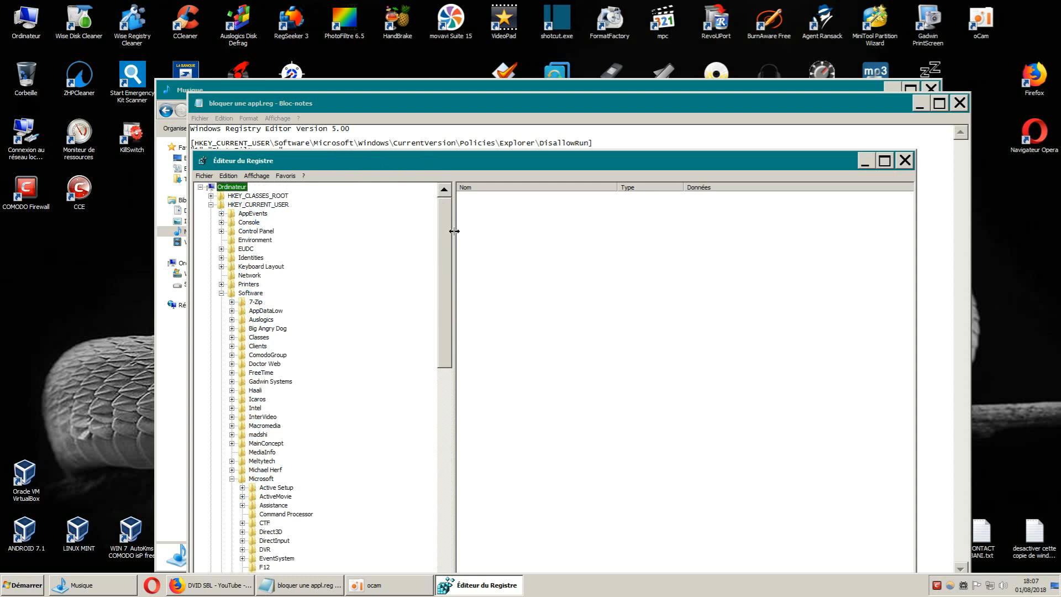
drag(443, 247, 442, 328)
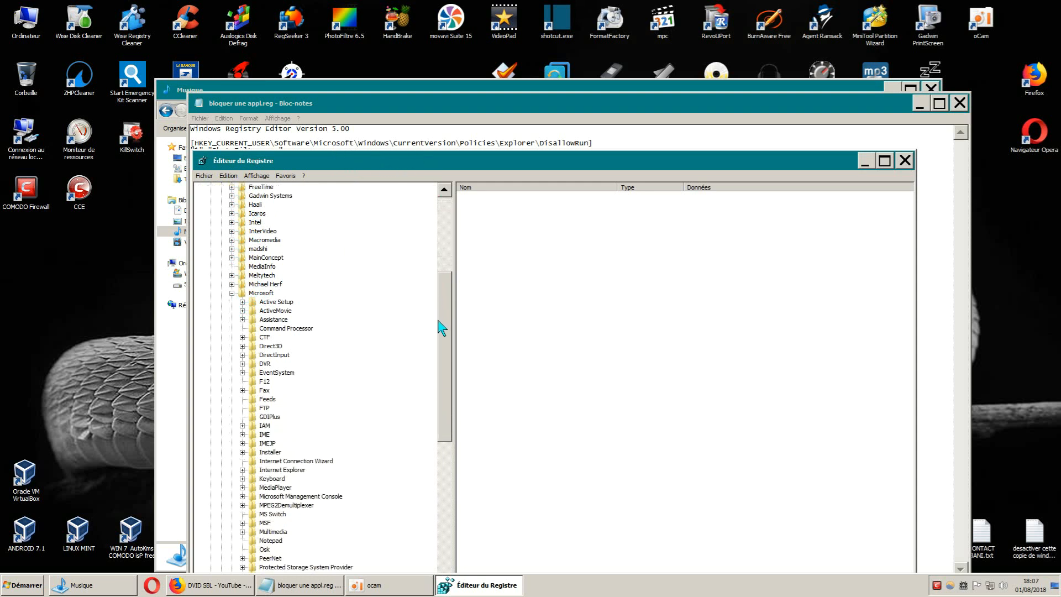
scroll(443, 422, down, 2)
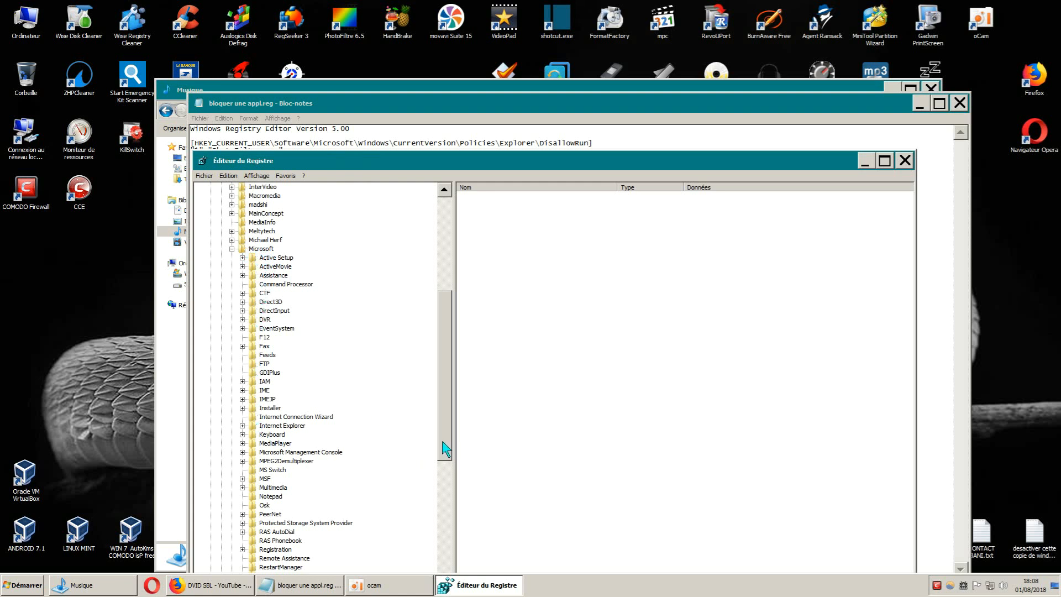
scroll(447, 451, down, 7)
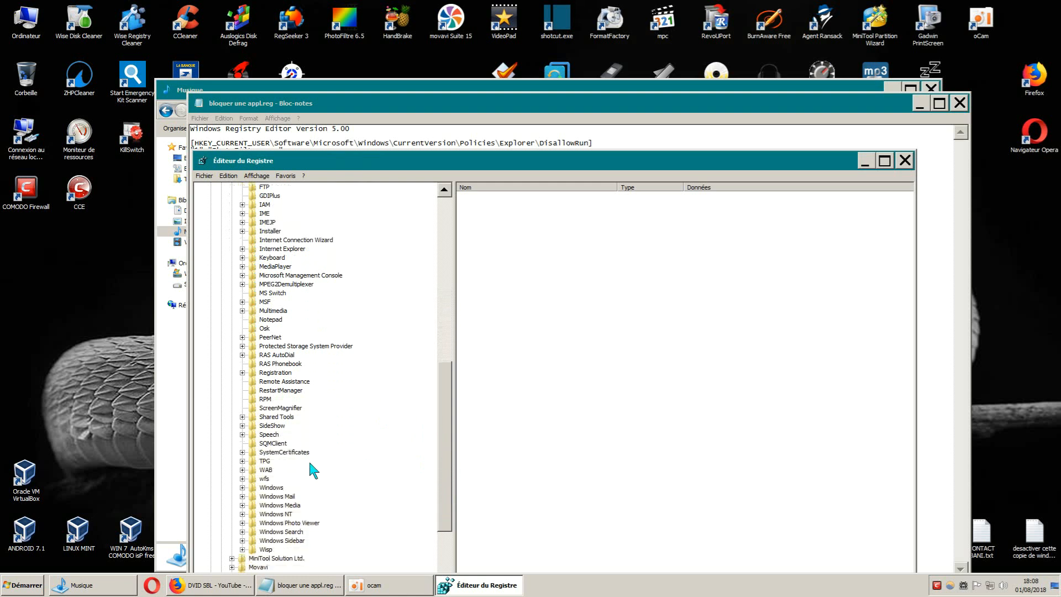
click(243, 488)
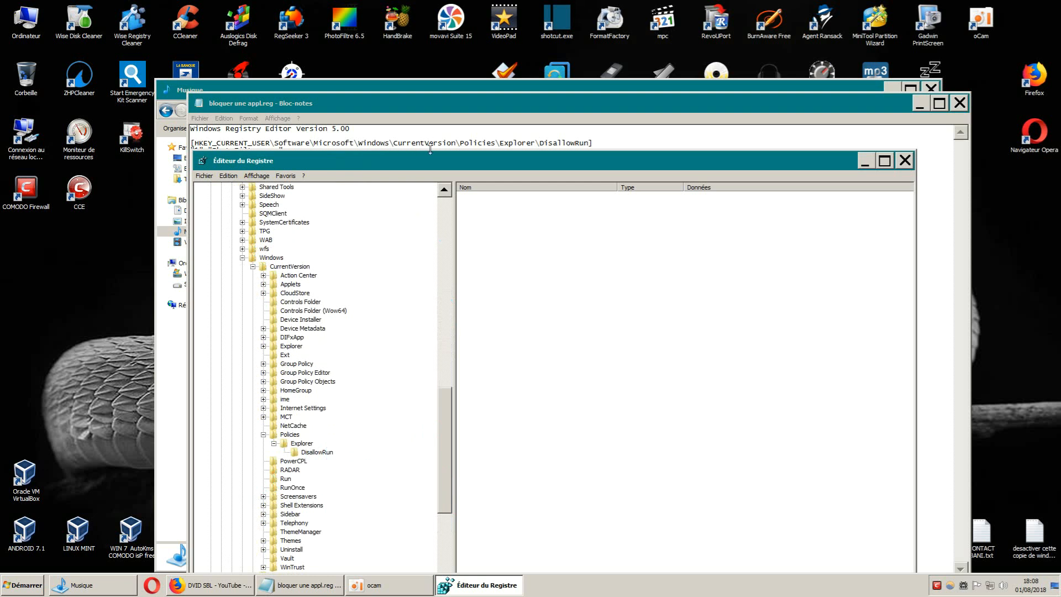
click(254, 267)
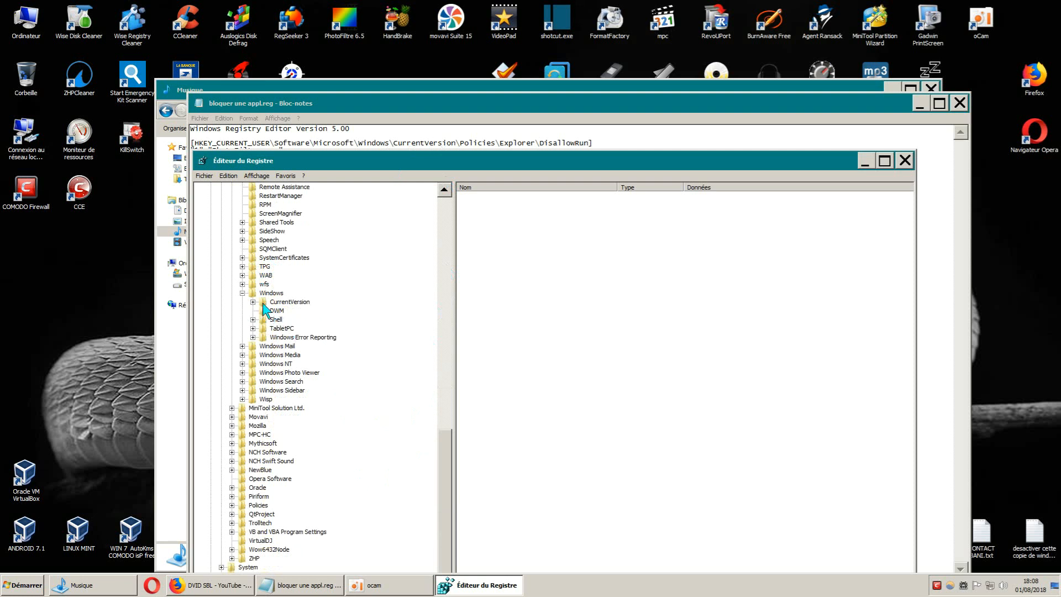
click(253, 302)
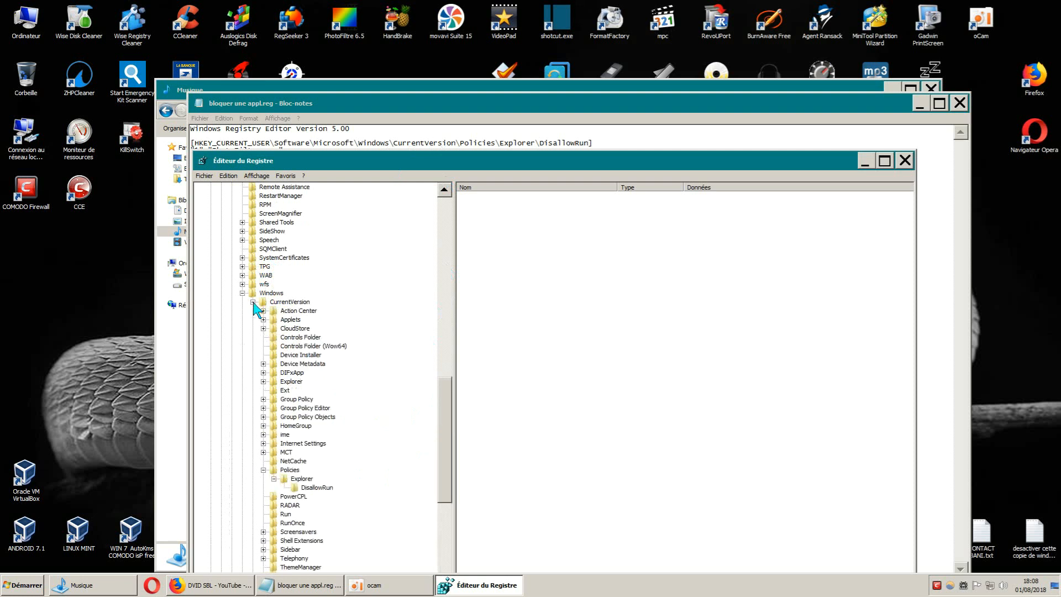
- Expand Policies and Explorer under CurrentVersion, and open the DisallowRun key to view its values
click(274, 479)
click(264, 470)
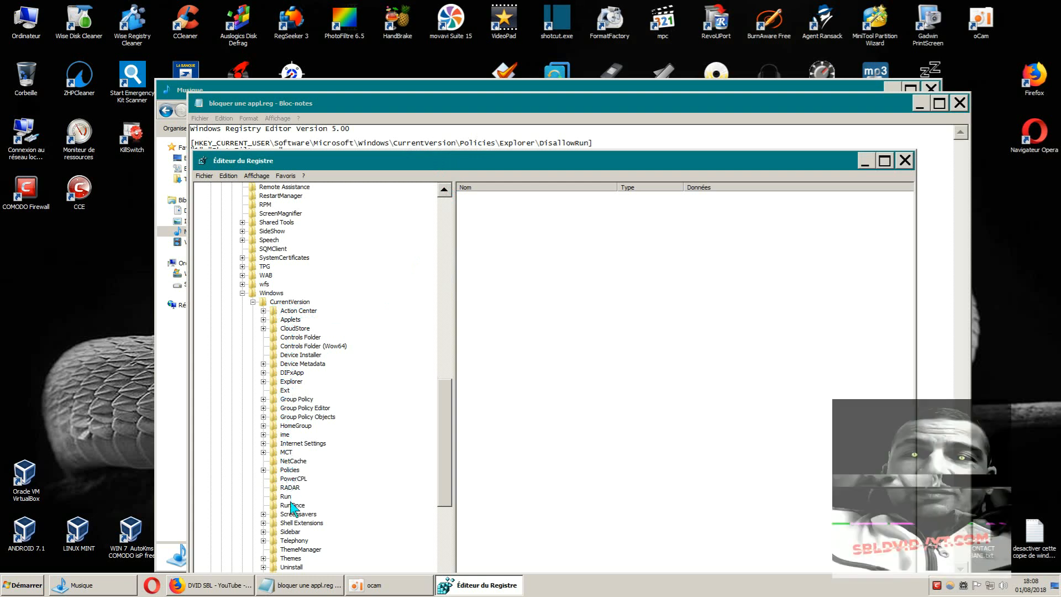
click(263, 470)
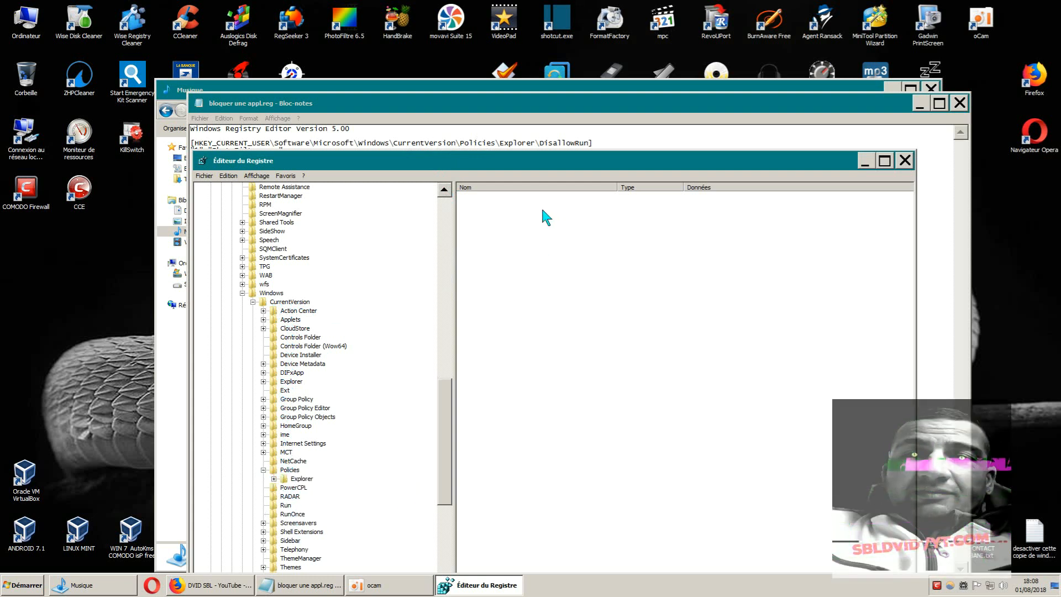
click(274, 480)
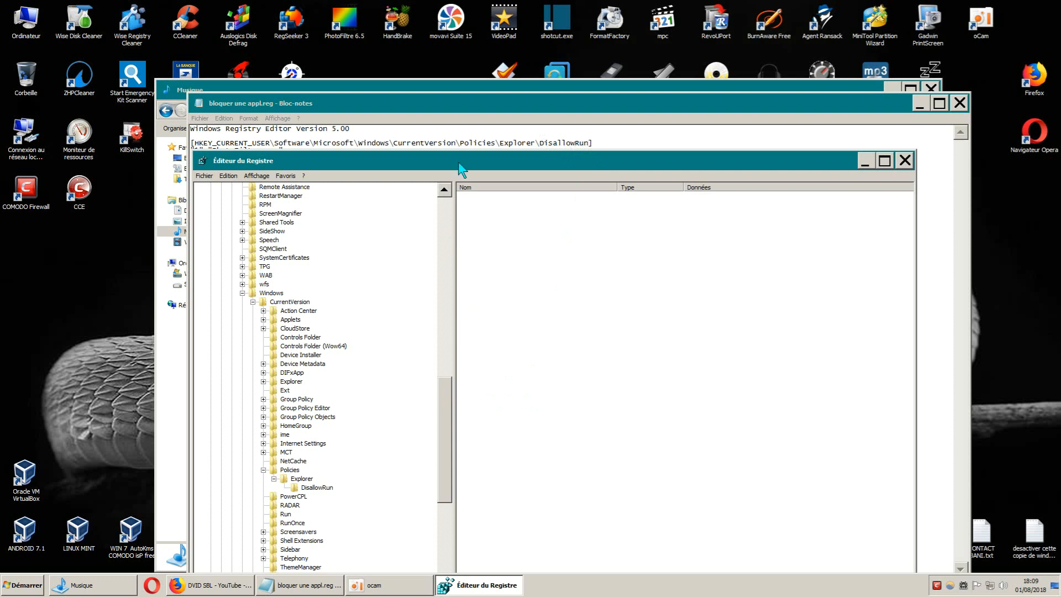
drag(459, 162, 472, 255)
drag(403, 251, 400, 160)
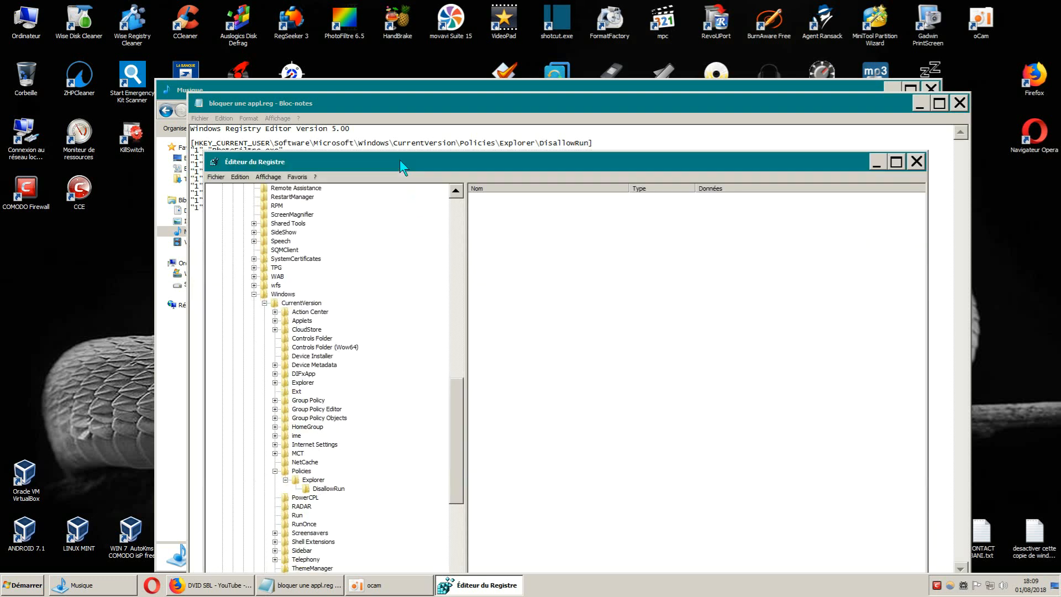
click(330, 490)
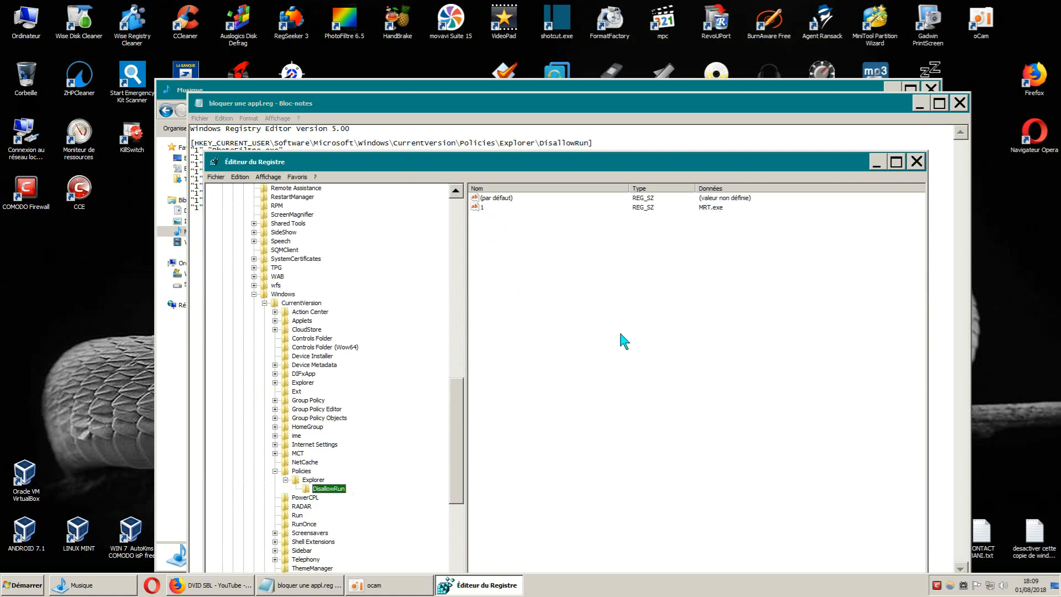
- Move the Registry Editor aside to compare the script's DisallowRun path and entries with the key's values, and move it back
drag(559, 165, 509, 278)
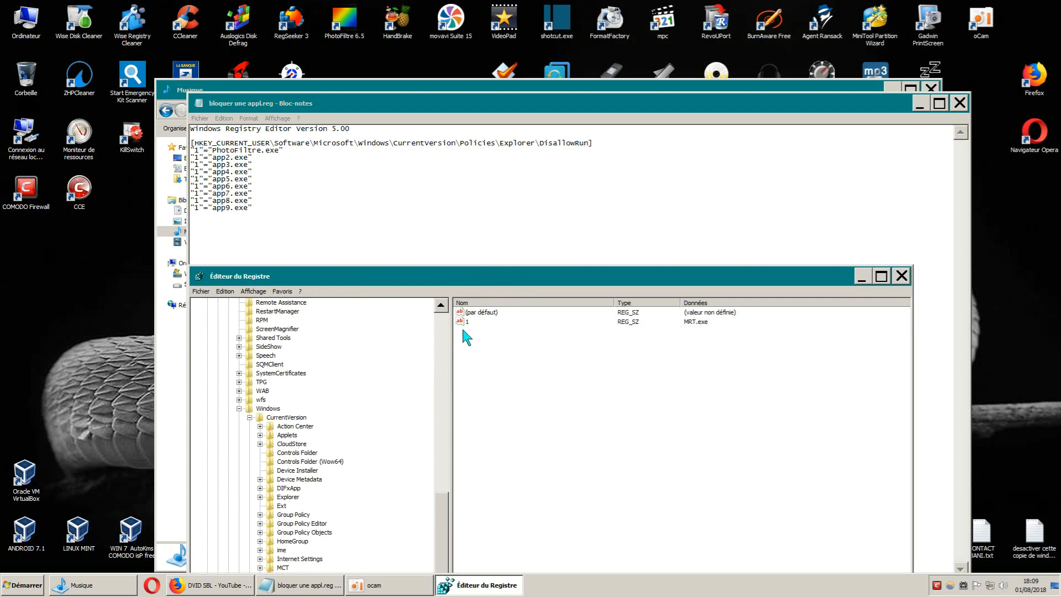
drag(490, 282, 493, 236)
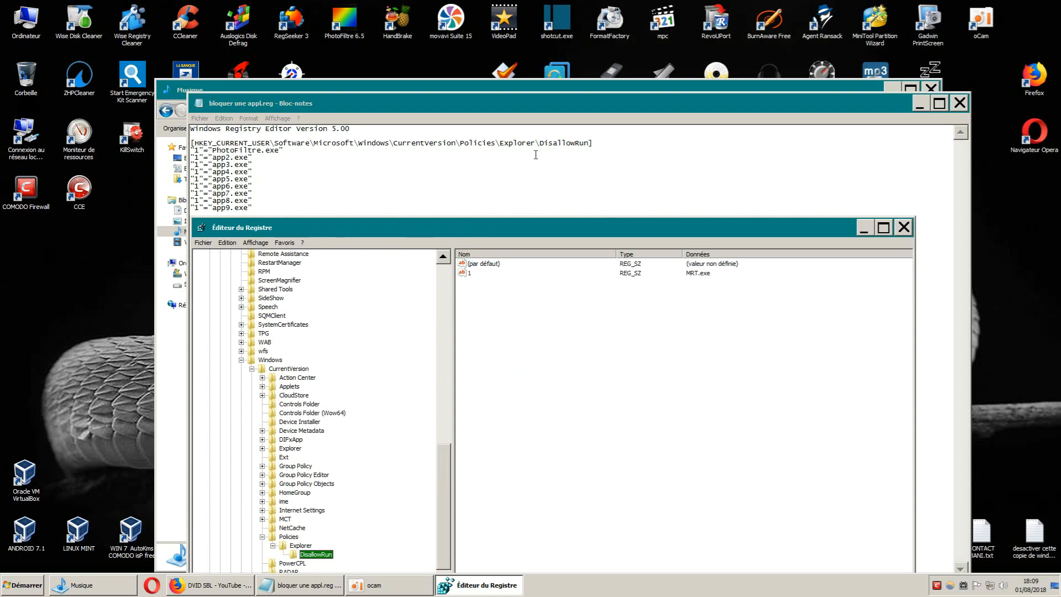
drag(536, 226, 559, 161)
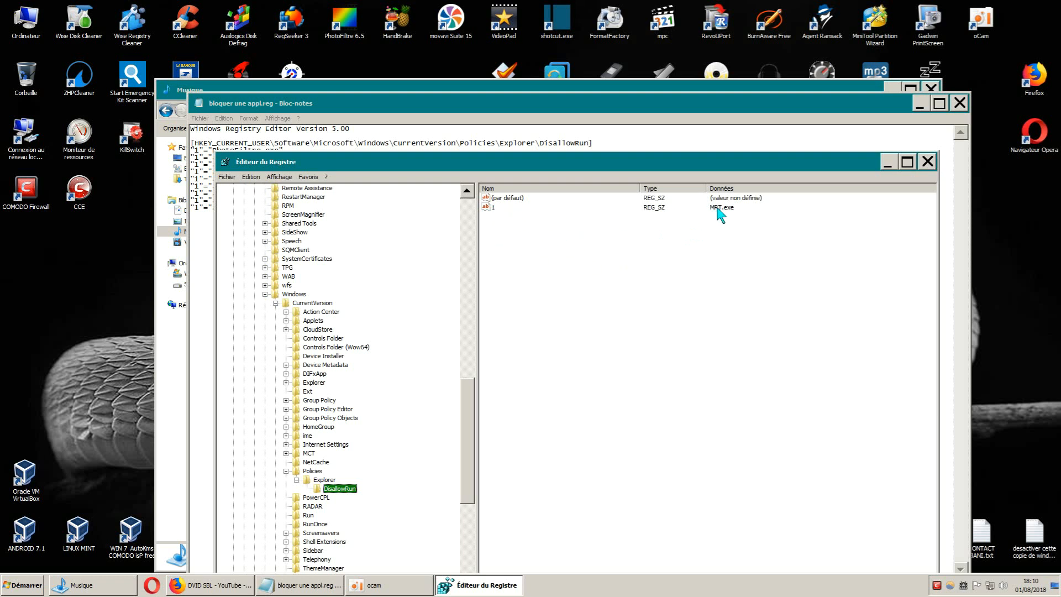
- Examine the data of value 1 in the DisallowRun key, cancel its editing, and view the value's modify, delete and rename options
click(492, 207)
click(514, 199)
click(492, 209)
click(611, 276)
double_click(494, 209)
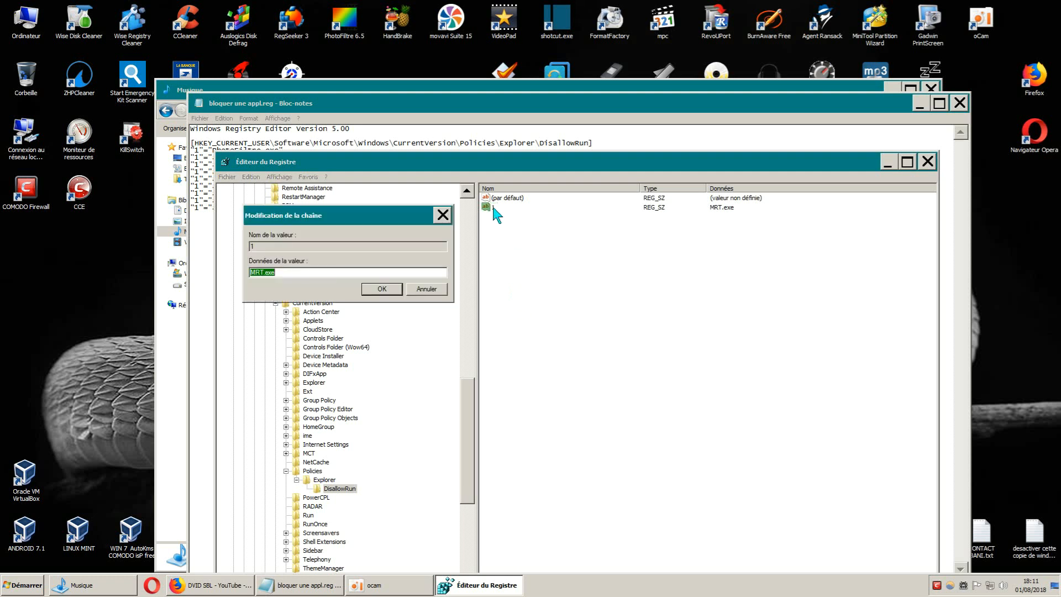
click(443, 215)
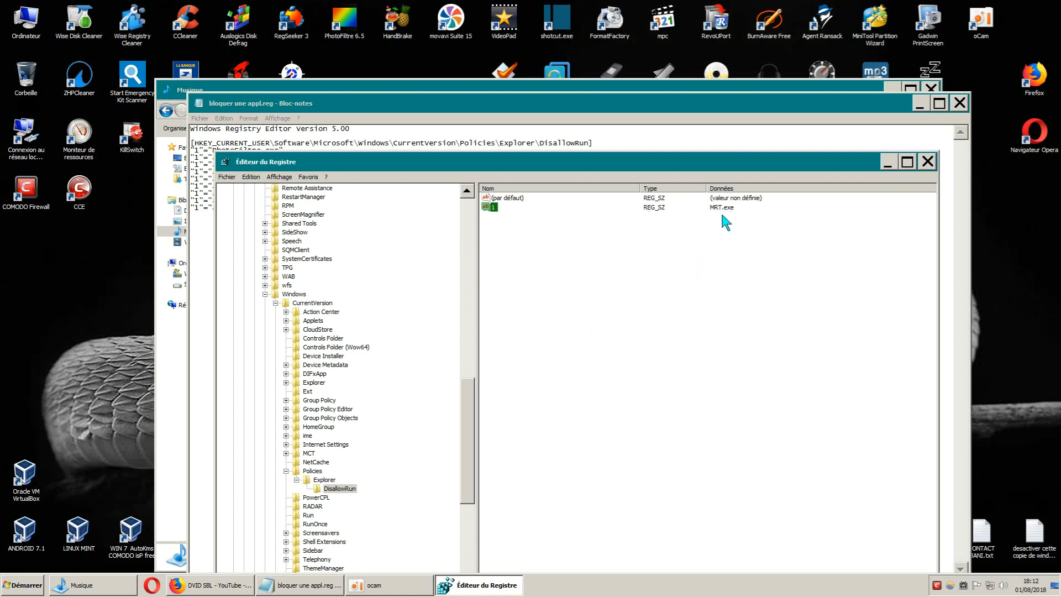
right_click(493, 208)
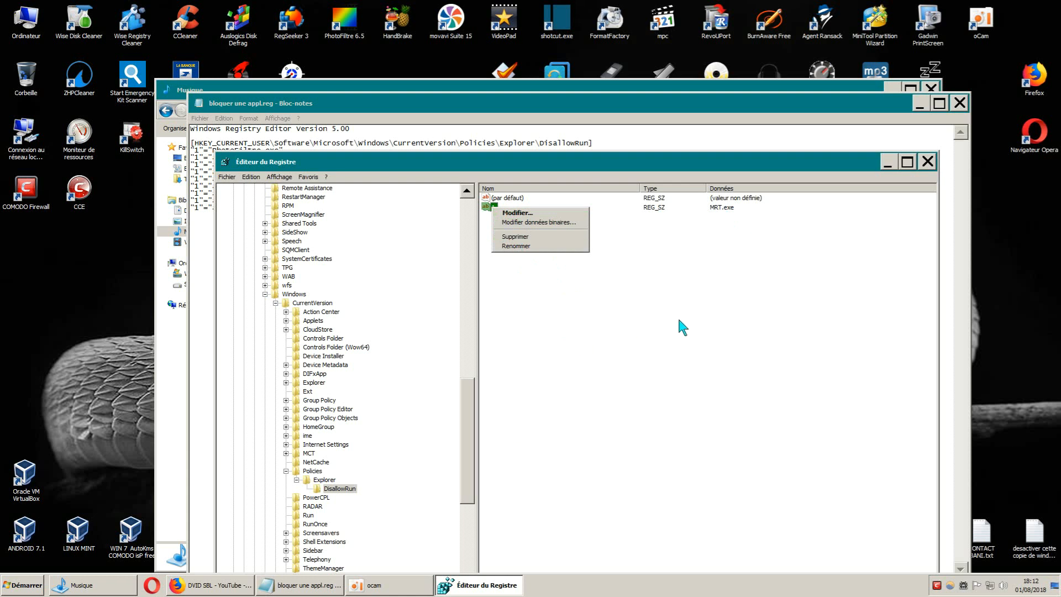
click(690, 341)
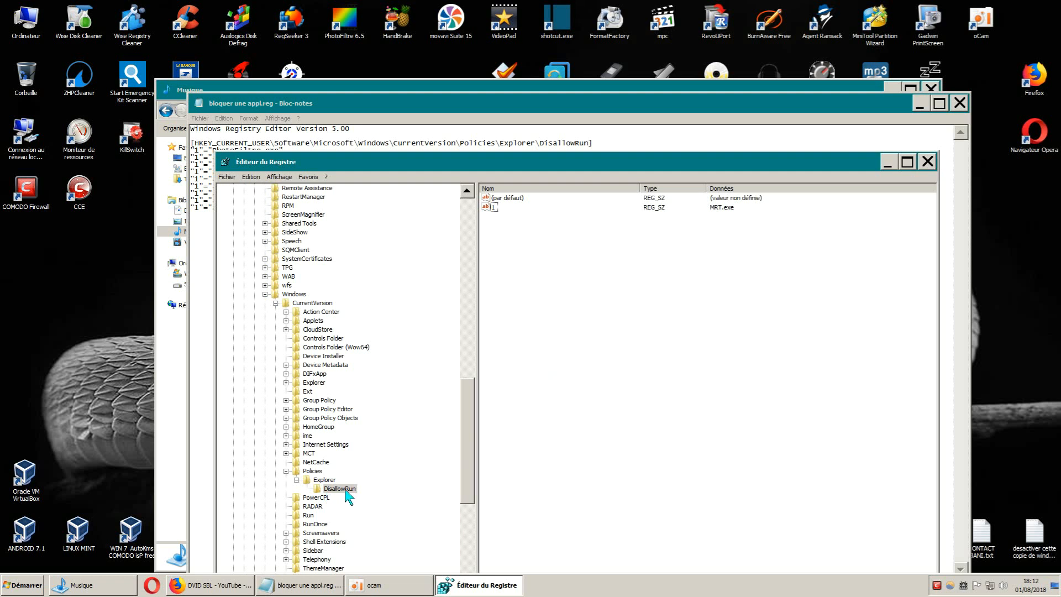
- Compare the values in the Policies\Explorer and DisallowRun keys, and close the Registry Editor
click(326, 480)
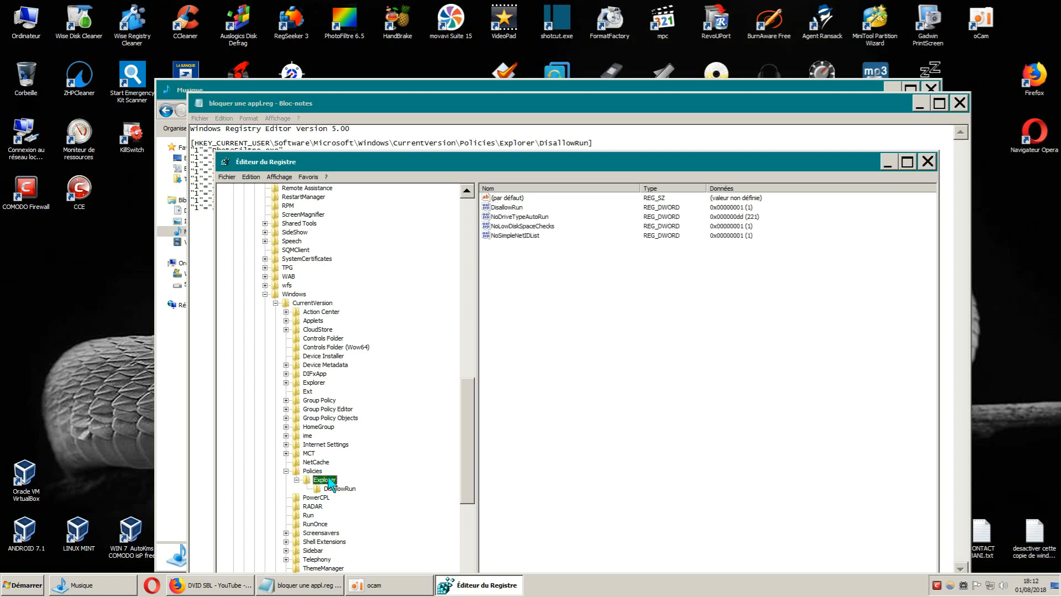
click(336, 490)
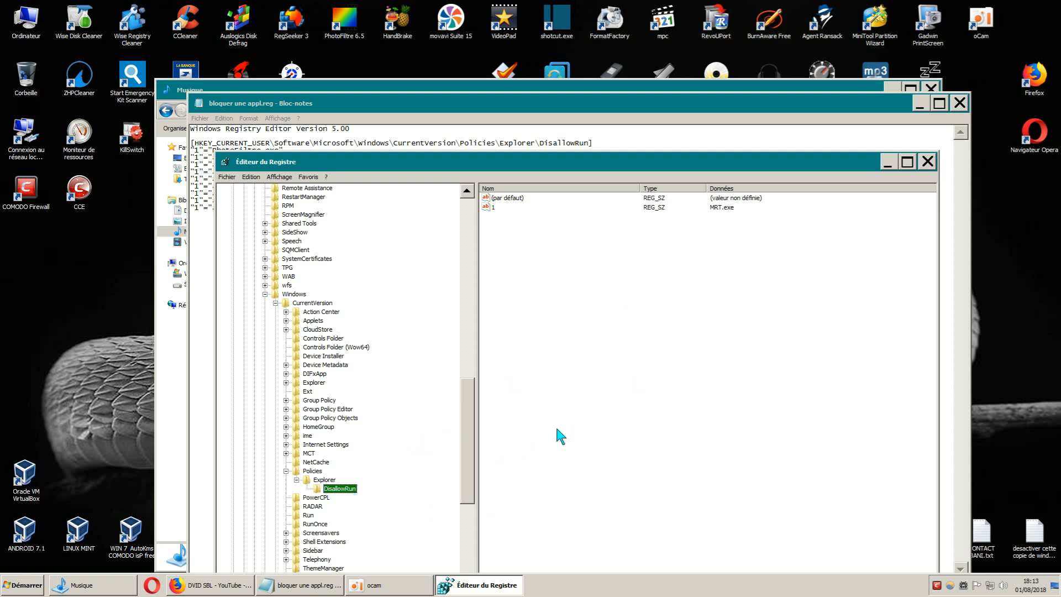
click(326, 481)
click(338, 490)
click(928, 162)
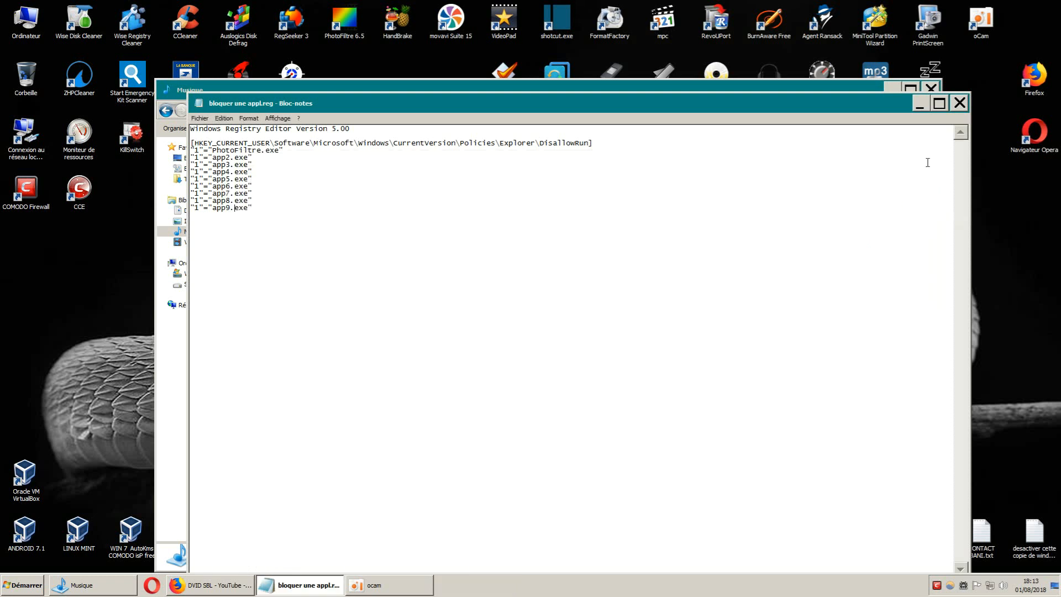